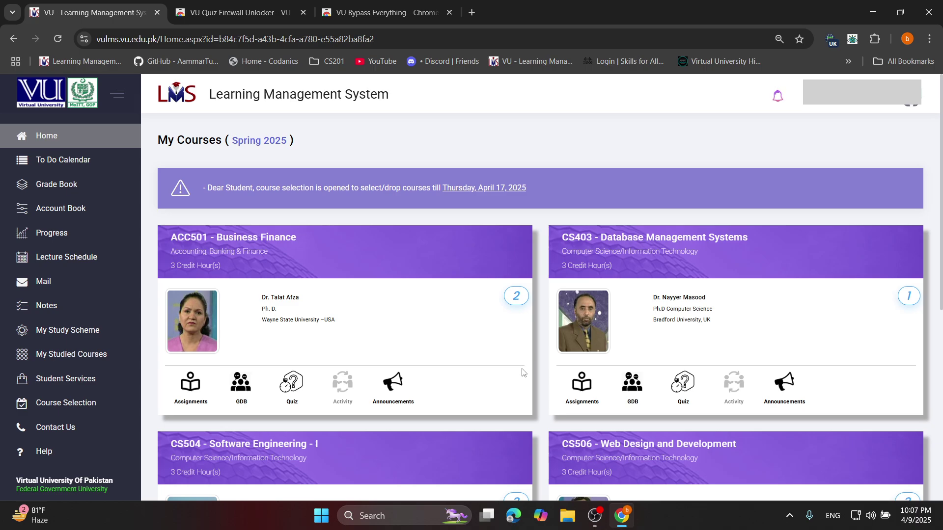
Step: Look through the list of Spring 2025 courses and their pending assignments, quizzes and announcements
scroll(519, 388, "down", 1)
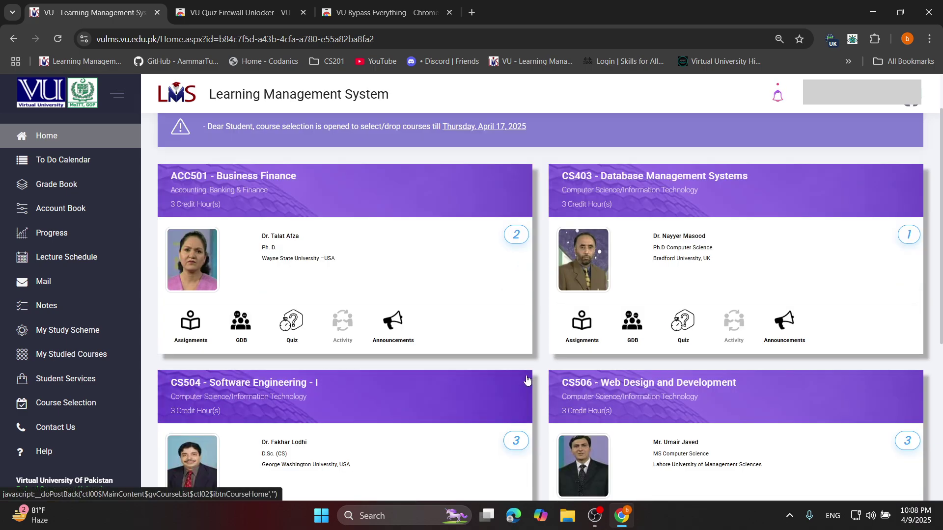
scroll(535, 375, "down", 1)
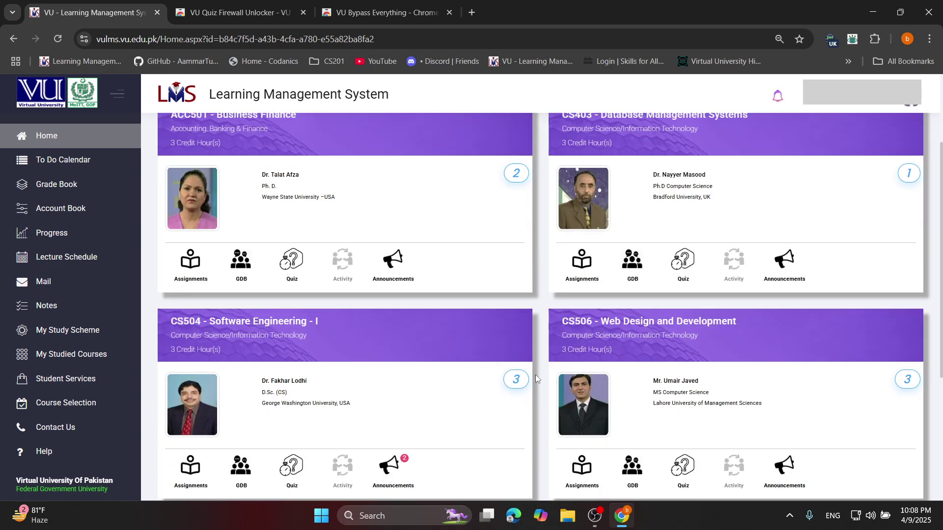
scroll(535, 376, "down", 1)
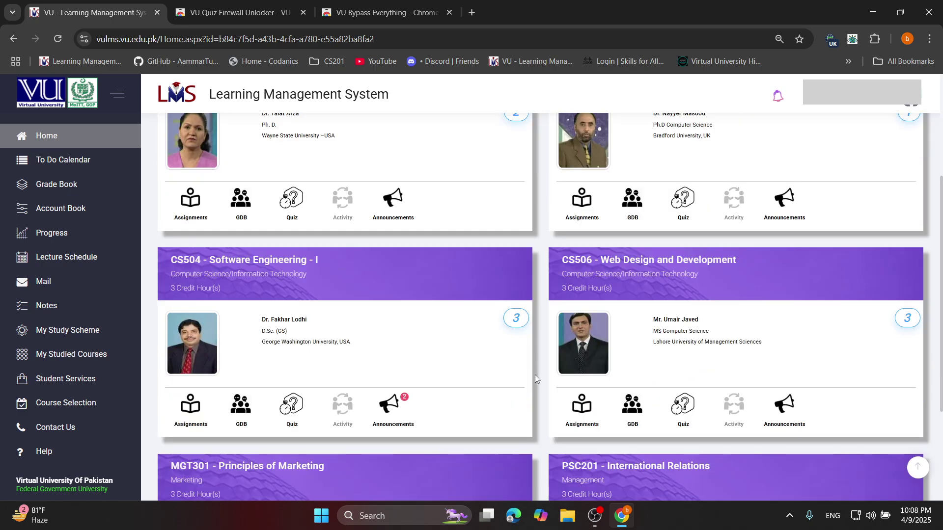
scroll(535, 375, "down", 3)
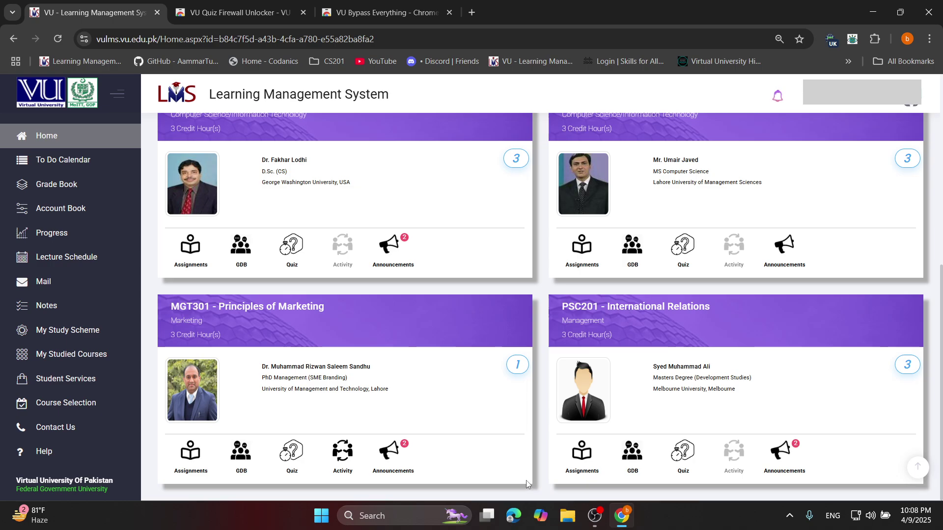
scroll(531, 471, "up", 4)
scroll(532, 469, "up", 2)
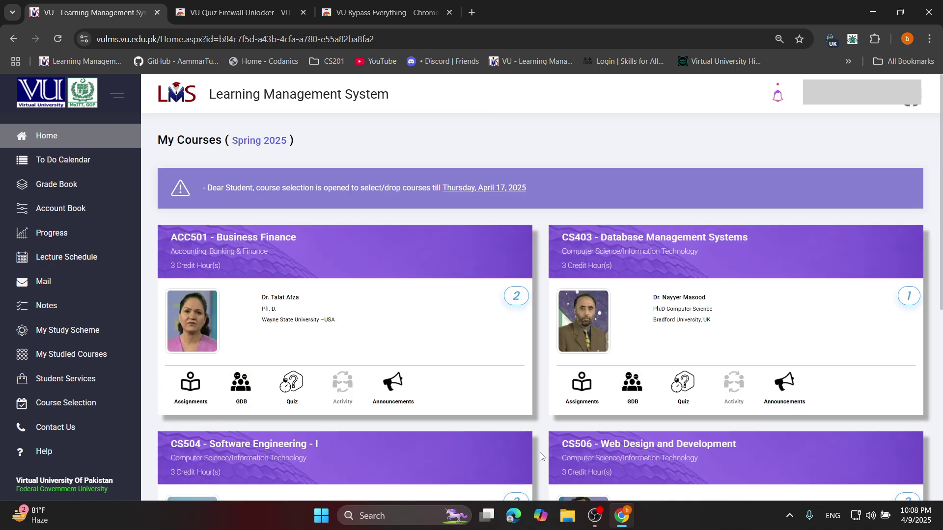
scroll(539, 457, "down", 6)
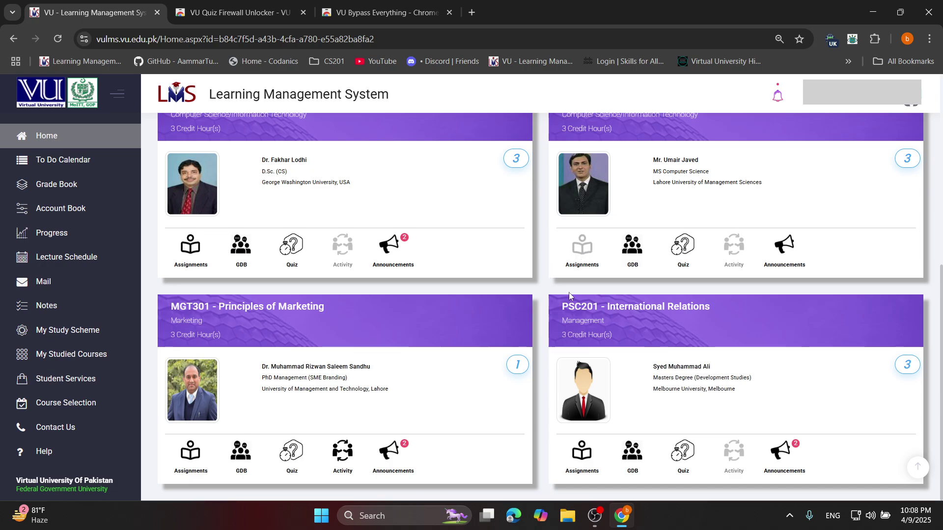
Step: Search Google for BROWCIC in a separate browser tab, and close that tab
left_click(471, 12)
left_click(453, 30)
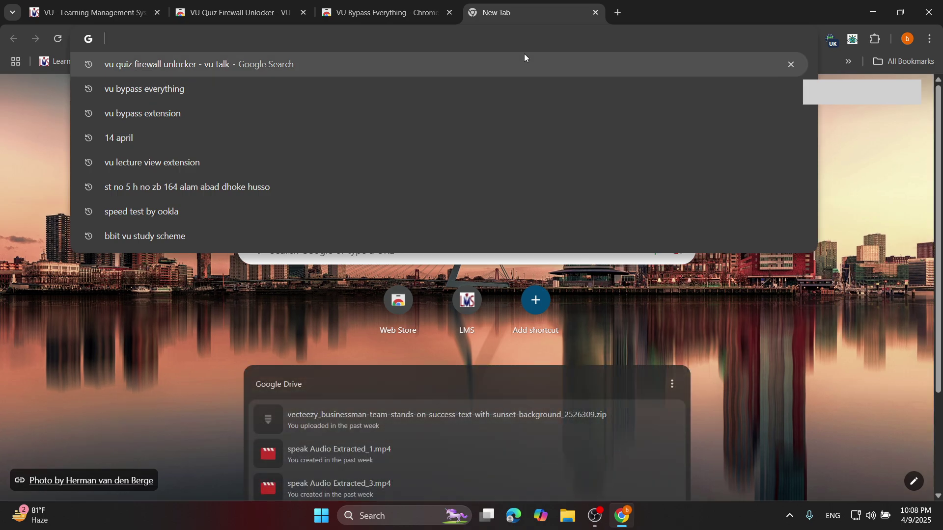
type("BR")
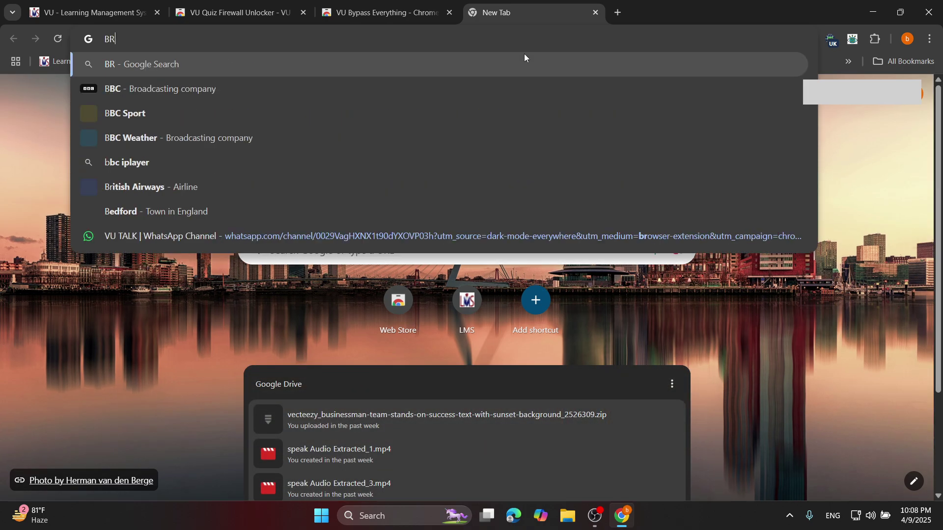
type("OWCIC")
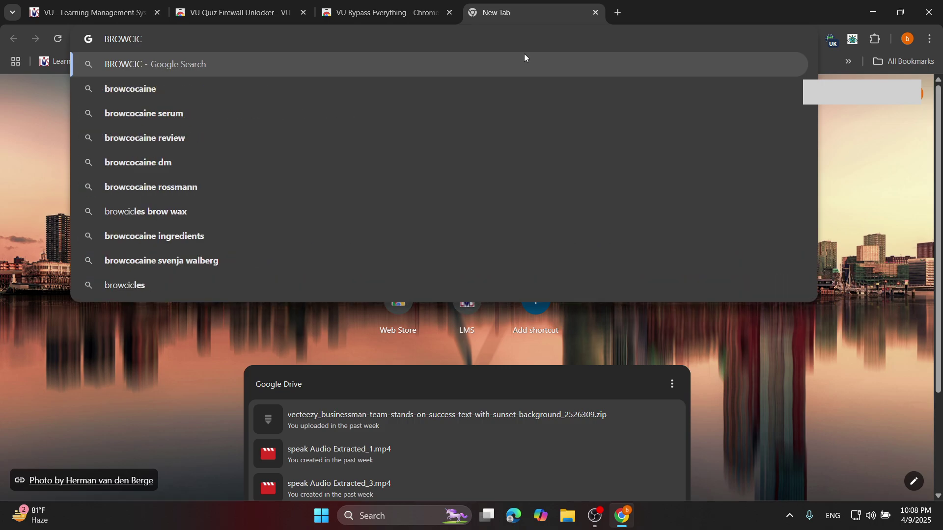
key("Return")
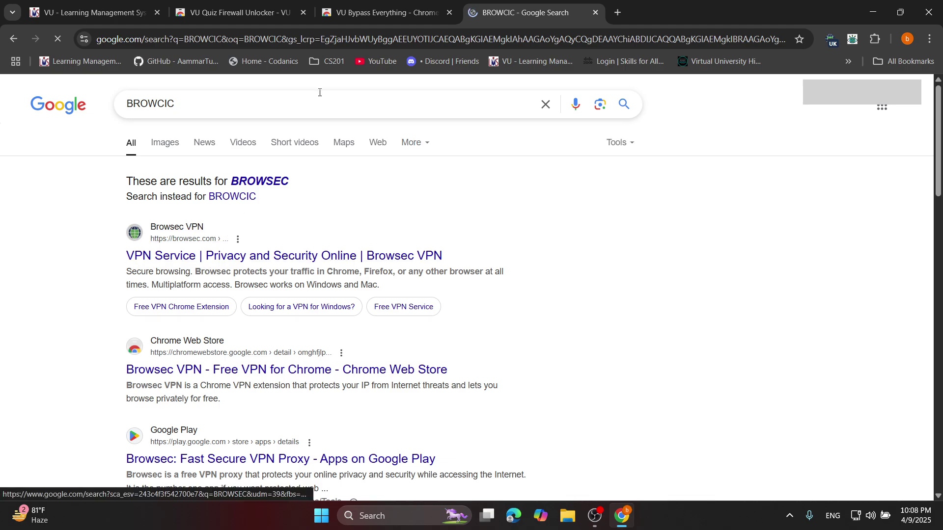
left_click(597, 13)
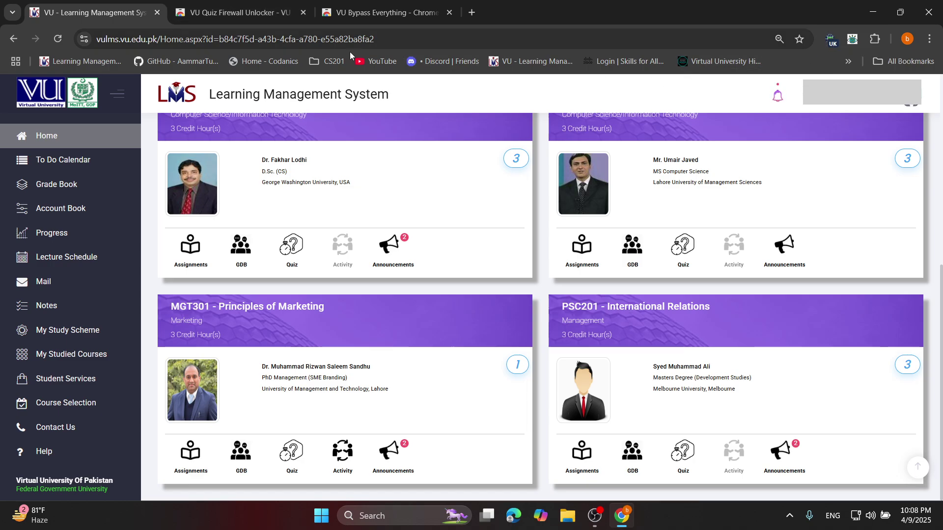
scroll(351, 184, "up", 10)
scroll(363, 197, "down", 10)
left_click(853, 40)
left_click(853, 41)
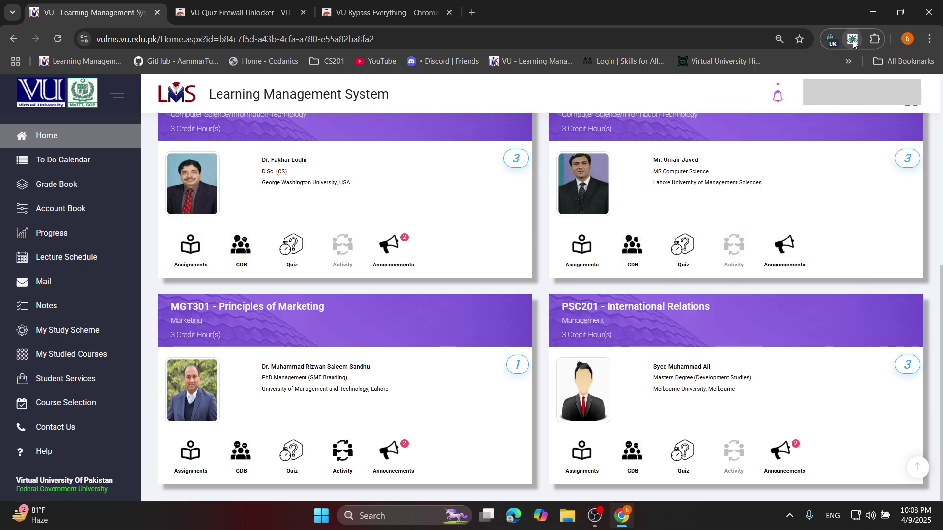
Step: Open the seventh video of the lesson Theme 1: Understanding Marketing in the MGT301 - Principles of Marketing course
left_click(327, 316)
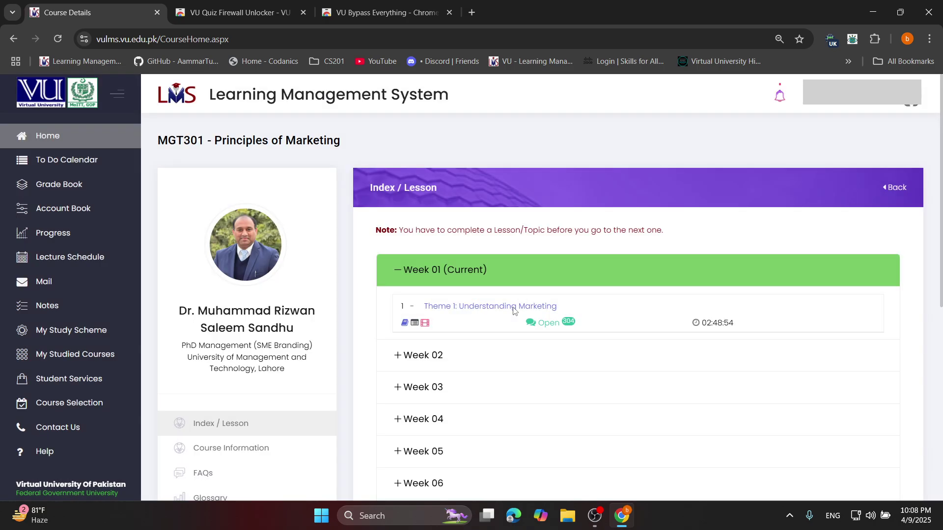
left_click(502, 307)
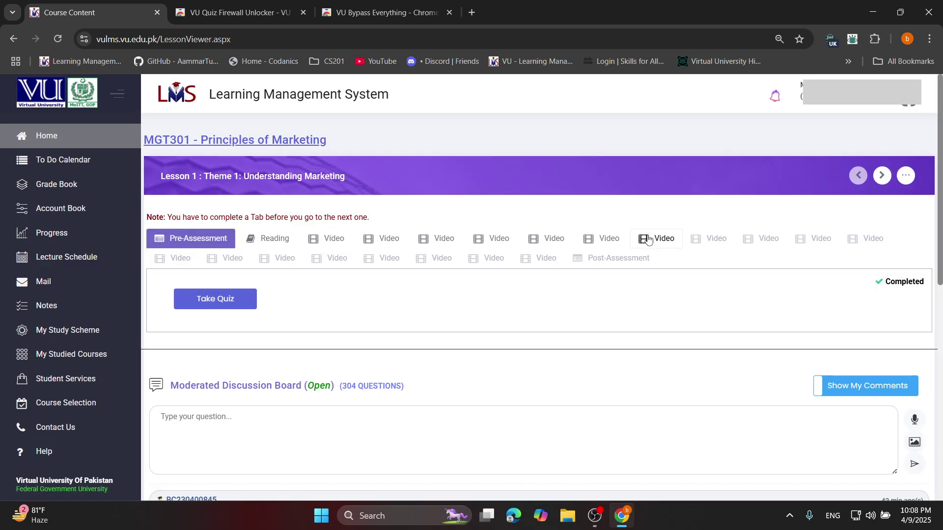
left_click(648, 239)
scroll(574, 282, "down", 3)
scroll(579, 273, "up", 3)
scroll(557, 306, "down", 3)
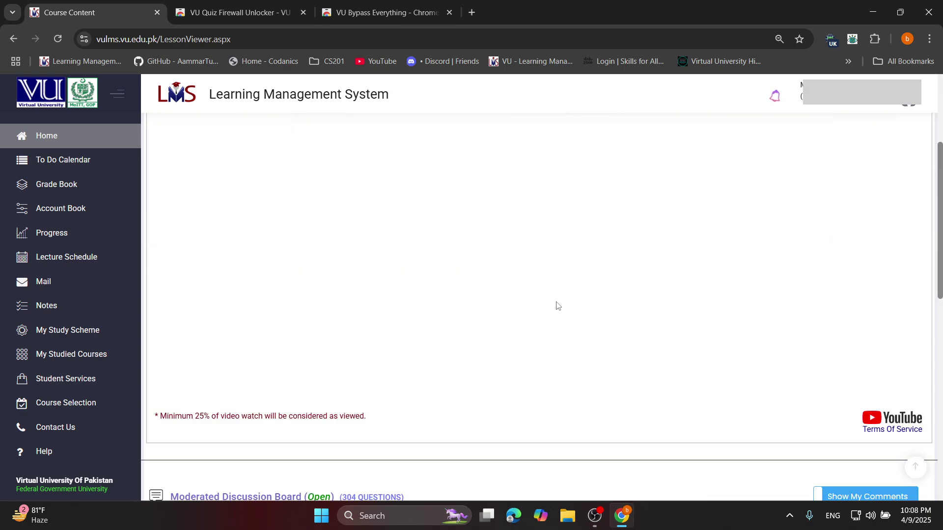
Step: Play the seventh video and mark it as viewed with the VU Bypass Everything extension
left_click(542, 183)
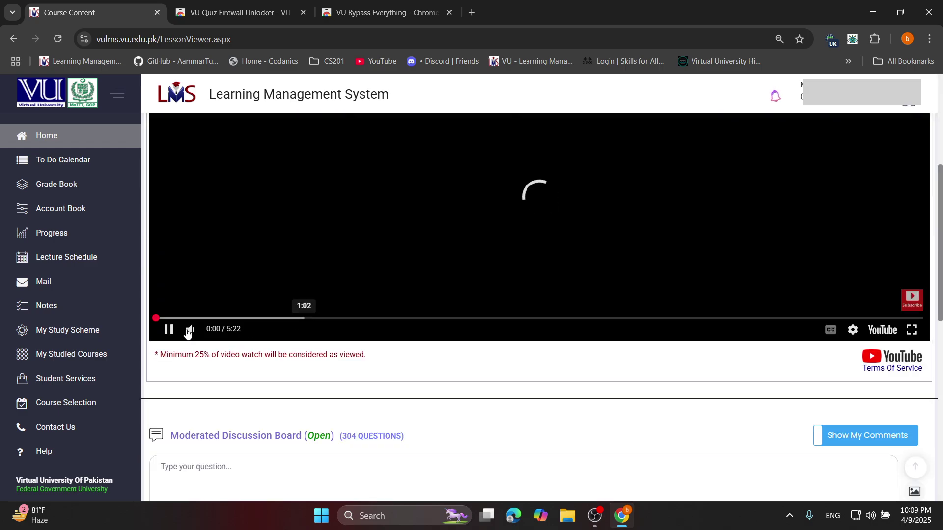
left_click(168, 330)
scroll(321, 414, "up", 4)
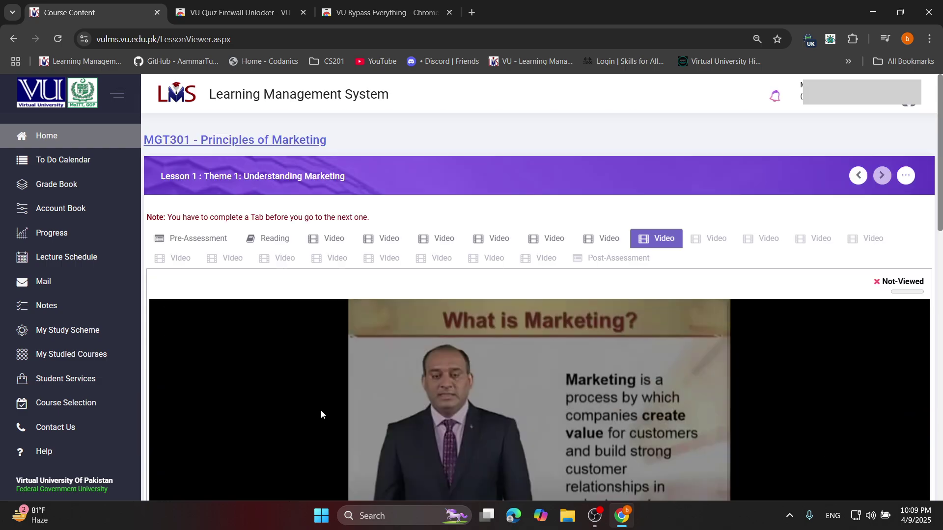
left_click(829, 39)
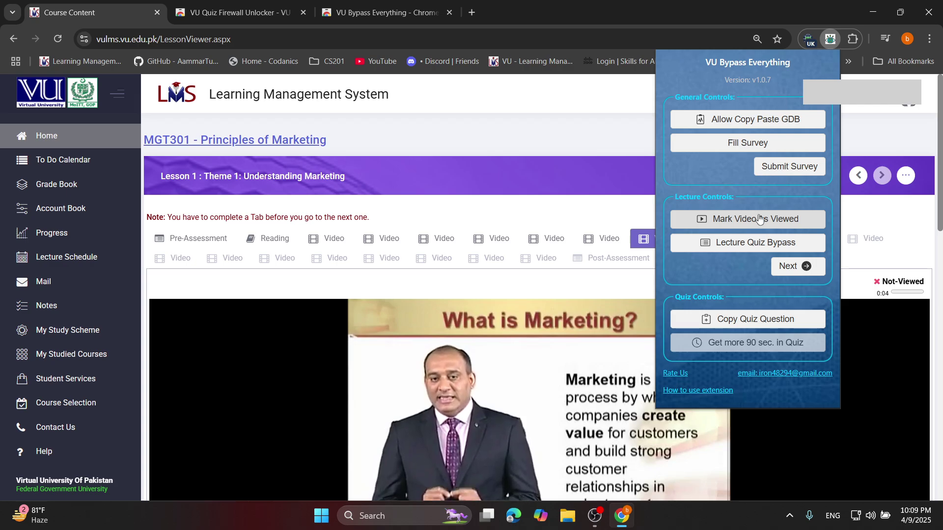
left_click(783, 221)
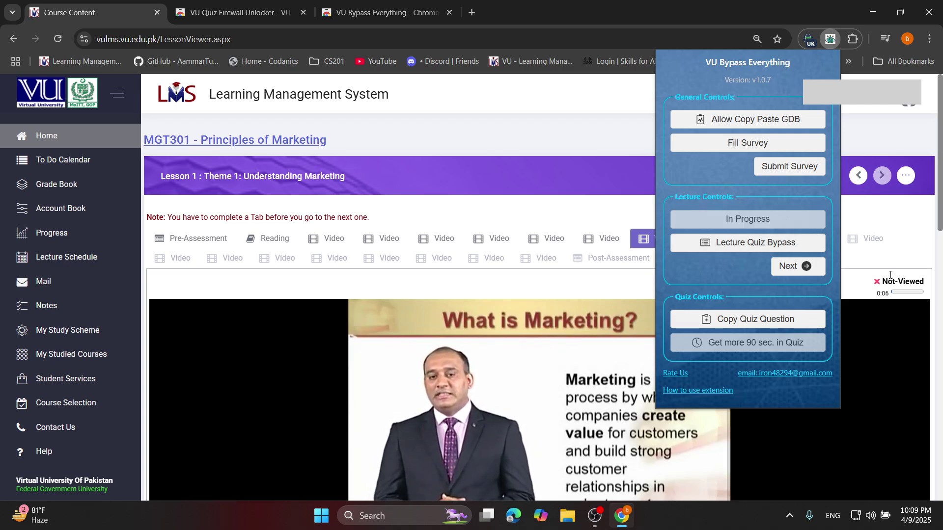
left_click(618, 219)
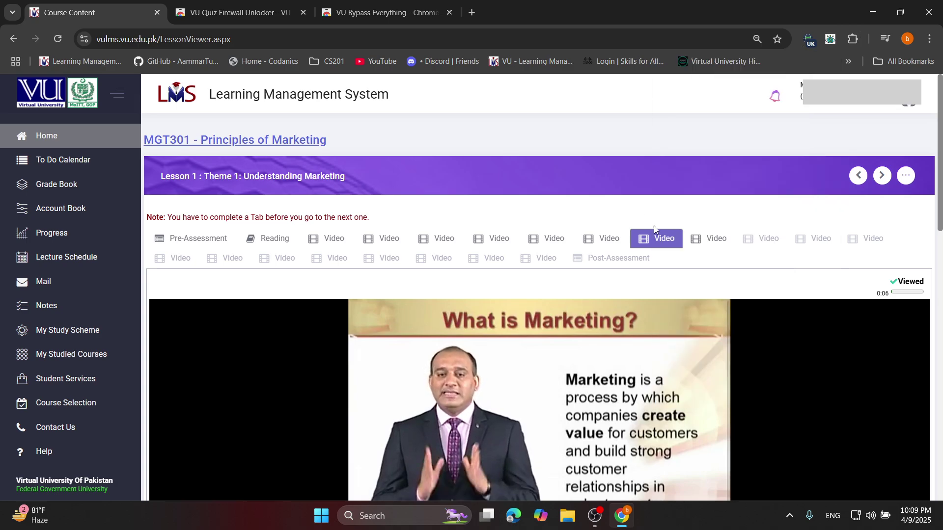
Step: Open the lesson's eighth video and mark it as viewed with the VU Bypass Everything extension
left_click(715, 242)
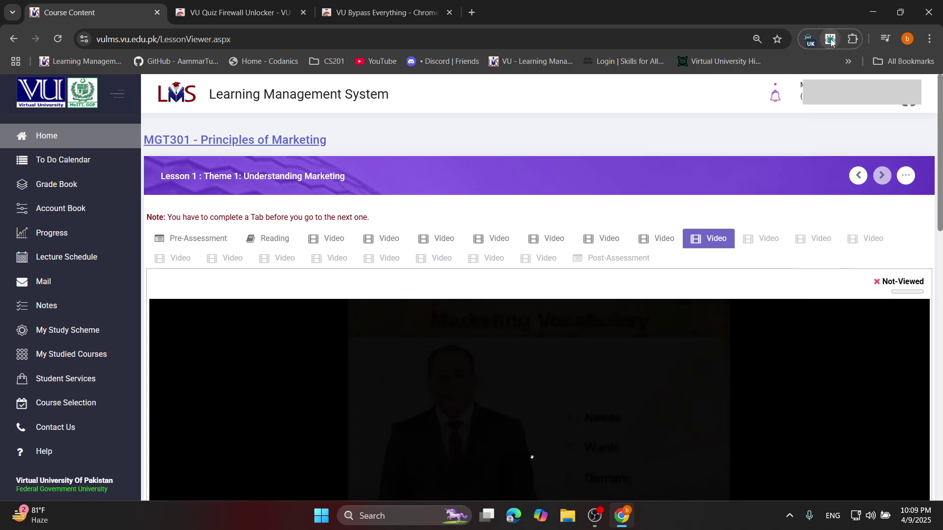
left_click(830, 39)
left_click(759, 222)
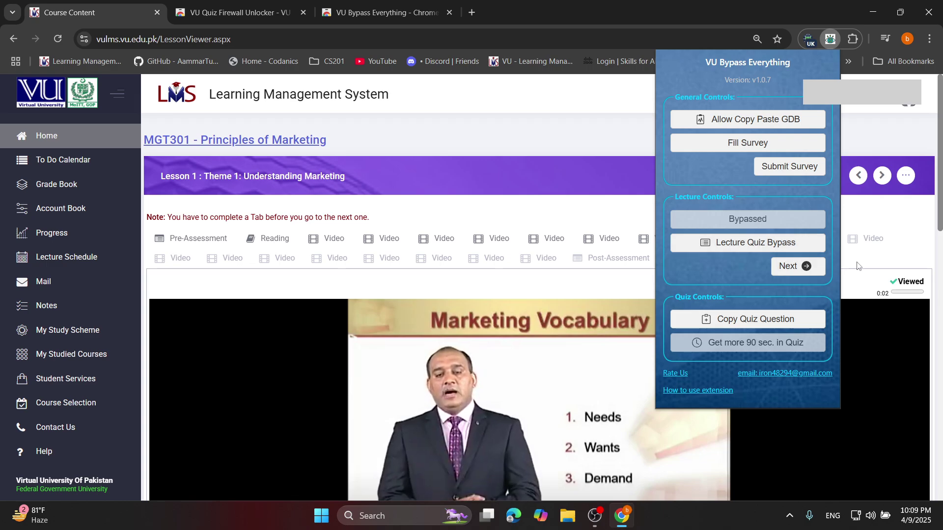
left_click(916, 220)
Step: Open the lesson's ninth video and mark it as viewed with the VU Bypass Everything extension
left_click(761, 240)
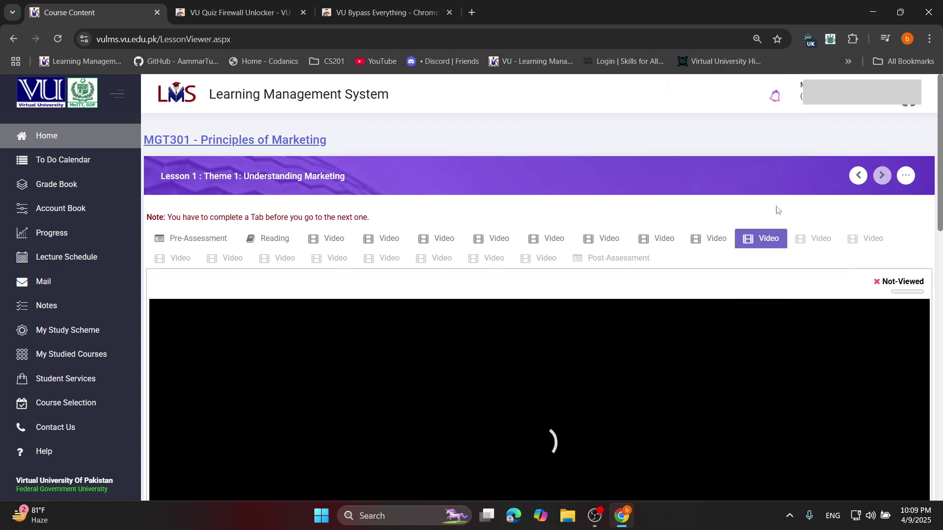
left_click(829, 39)
left_click(746, 220)
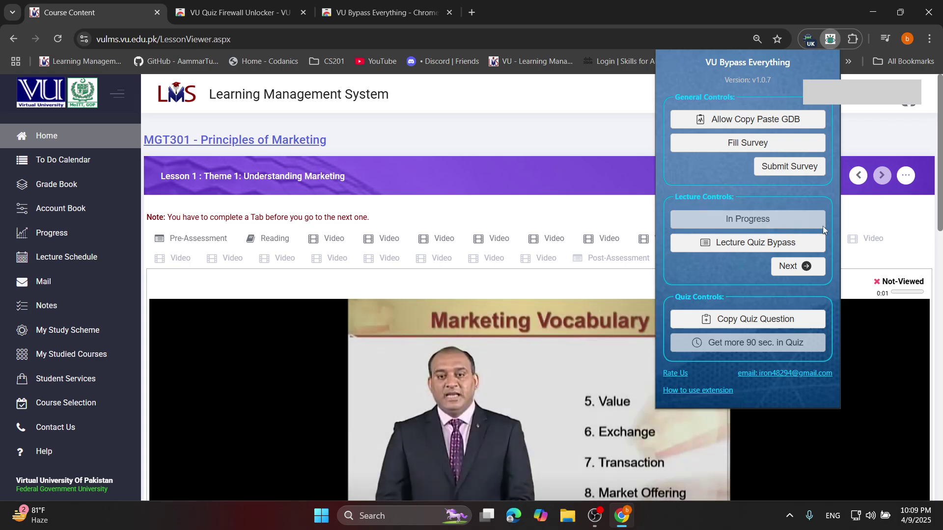
left_click(869, 216)
Step: Open the lesson's tenth video and mark it as viewed with the VU Bypass Everything extension
left_click(821, 238)
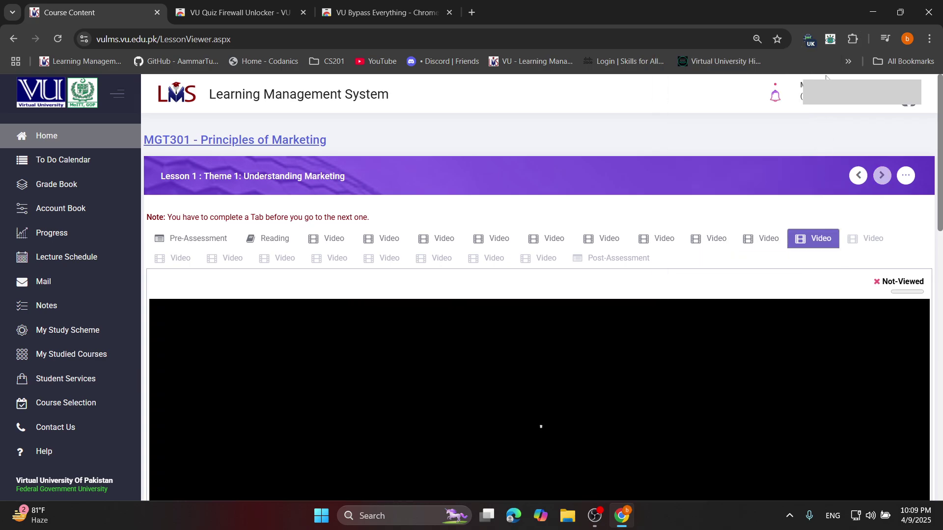
left_click(830, 39)
left_click(810, 219)
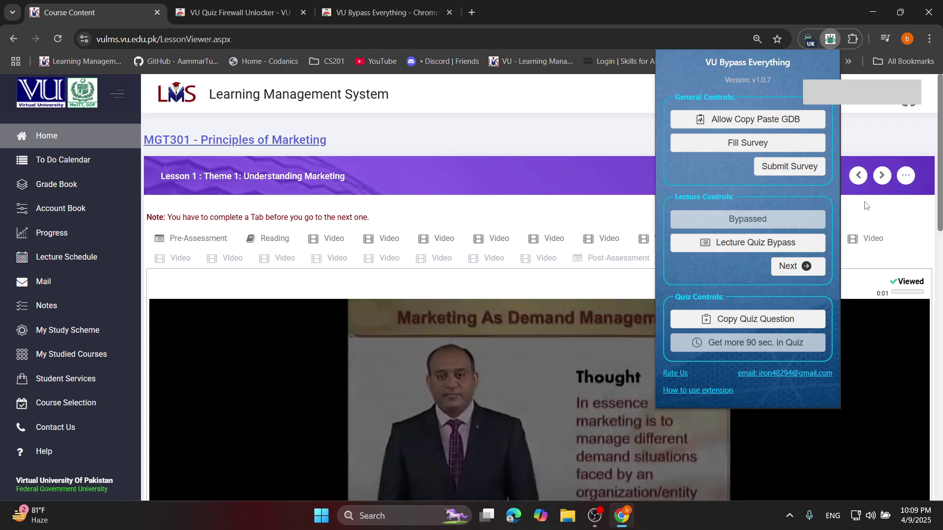
left_click(863, 216)
Step: Open the lesson's eleventh video and mark it as viewed with the VU Bypass Everything extension
left_click(864, 238)
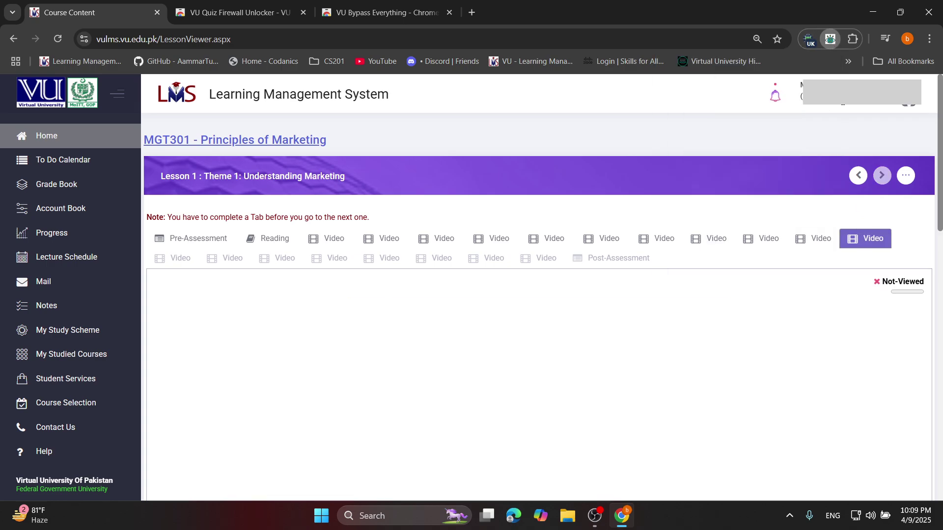
left_click(830, 39)
left_click(786, 220)
left_click(856, 206)
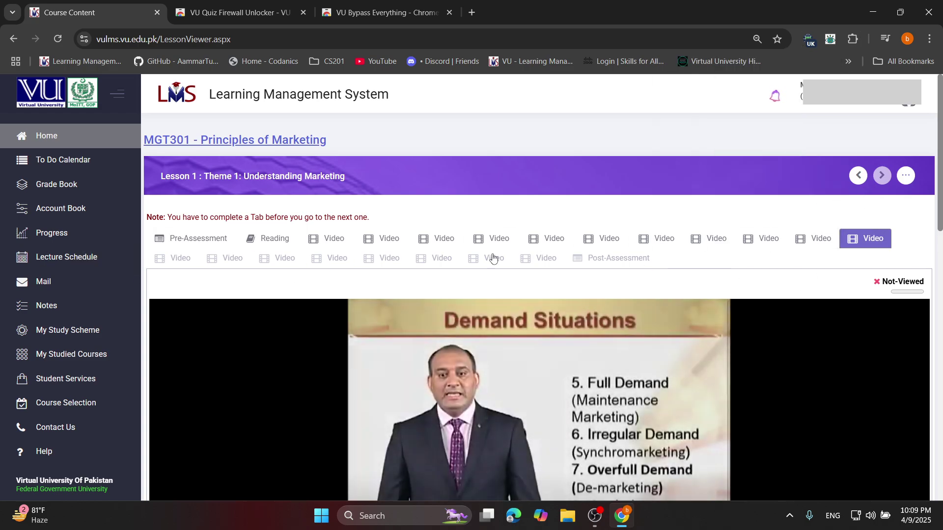
left_click(830, 38)
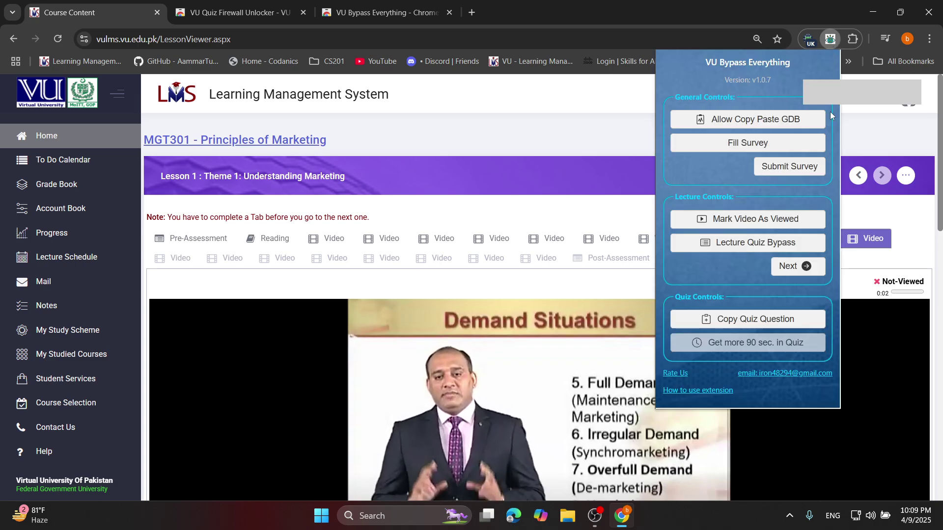
left_click(805, 221)
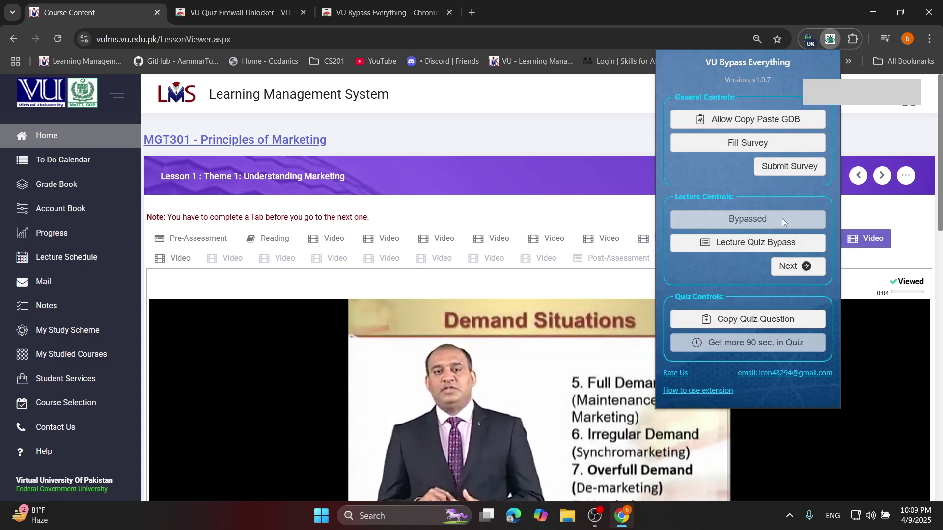
left_click(837, 224)
Step: Open the lesson's twelfth video and mark it as viewed with the VU Bypass Everything extension
left_click(169, 260)
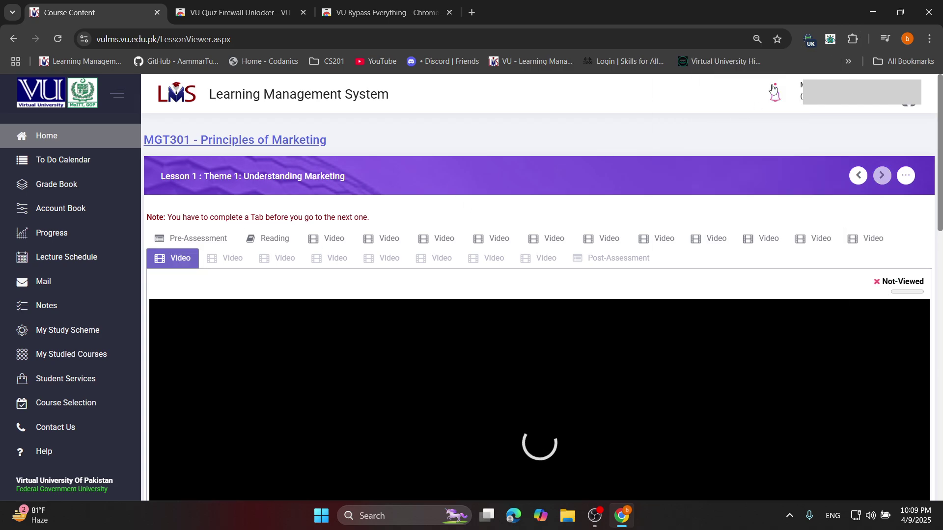
left_click(830, 39)
left_click(769, 221)
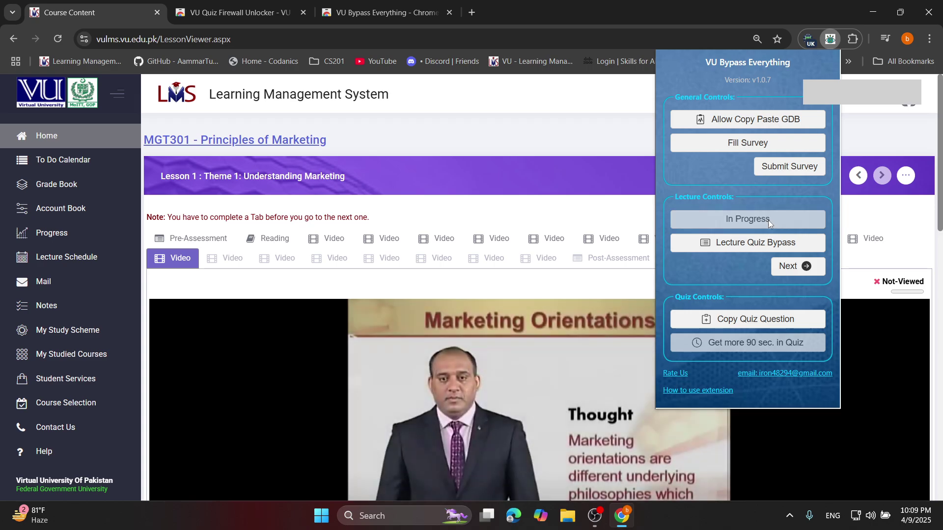
Step: Open the lesson's thirteenth video and mark it as viewed with the VU Bypass Everything extension
left_click(223, 260)
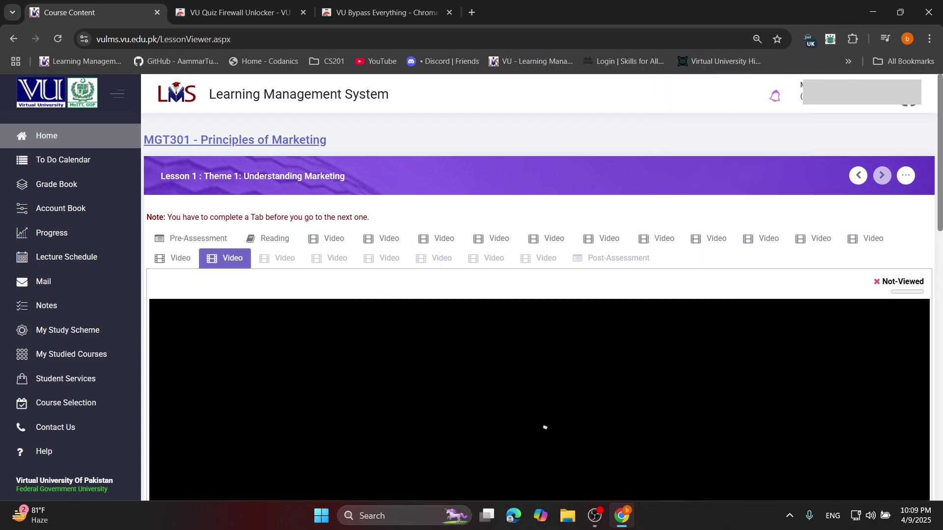
left_click(830, 38)
left_click(766, 219)
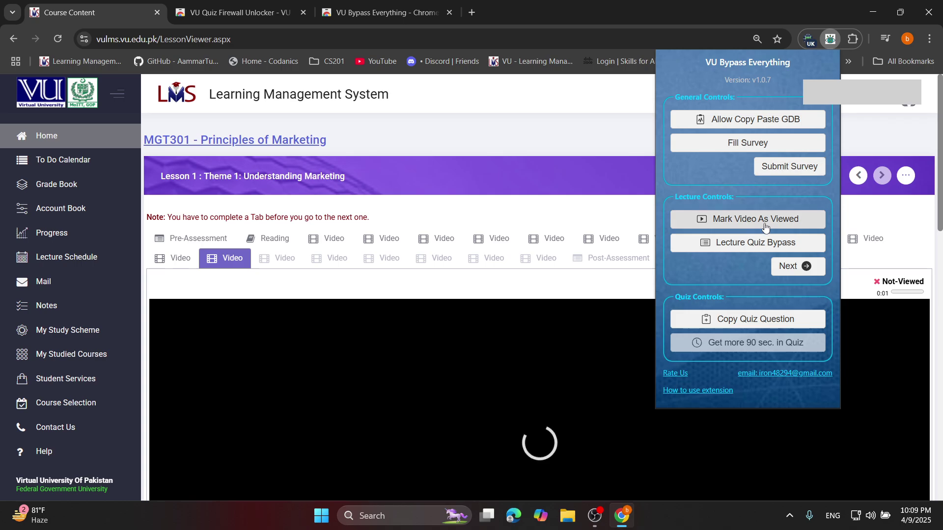
Step: Open the lesson's fourteenth video and mark it as viewed with the VU Bypass Everything extension
left_click(295, 256)
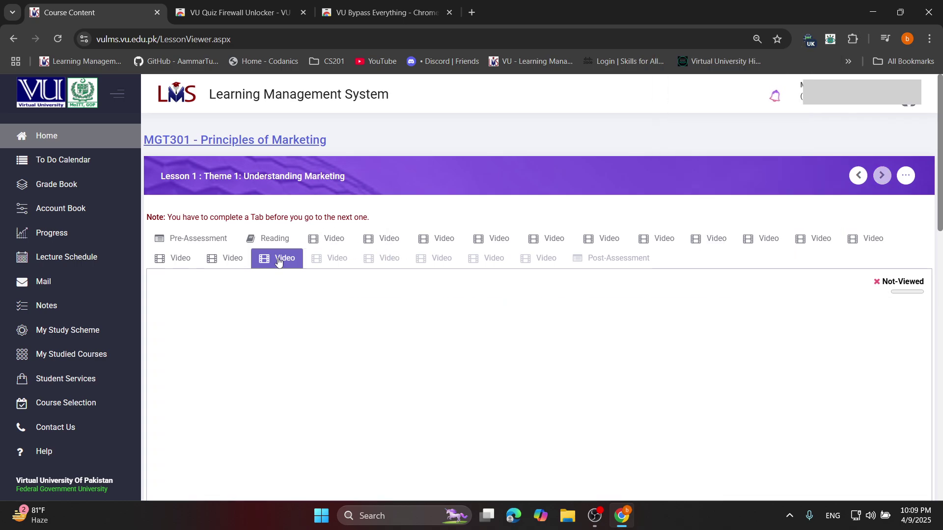
left_click(830, 38)
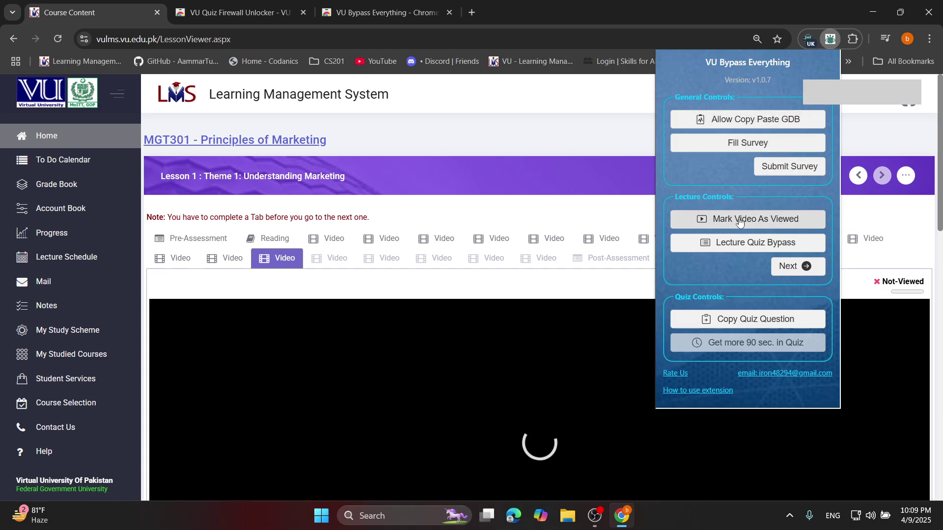
left_click(756, 219)
Step: Open the lesson's fifteenth video and mark it as viewed with the VU Bypass Everything extension
left_click(324, 259)
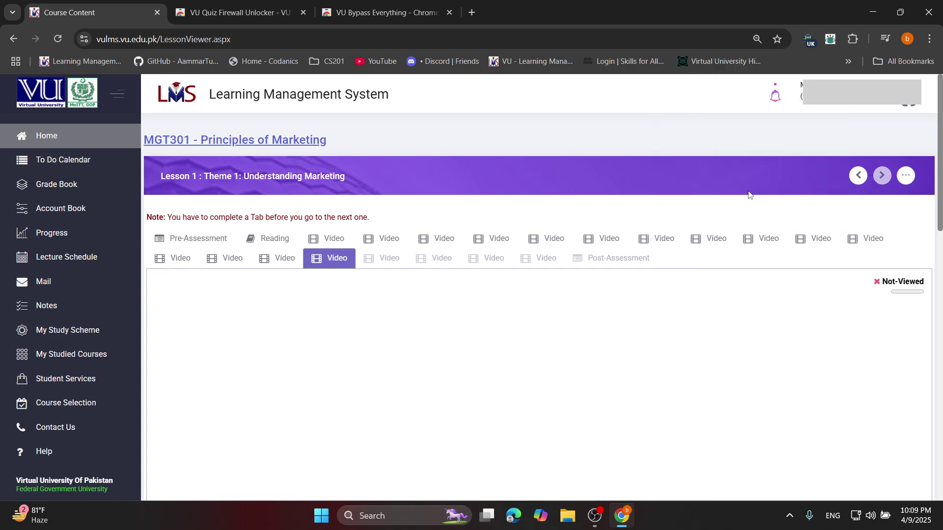
left_click(830, 38)
left_click(795, 219)
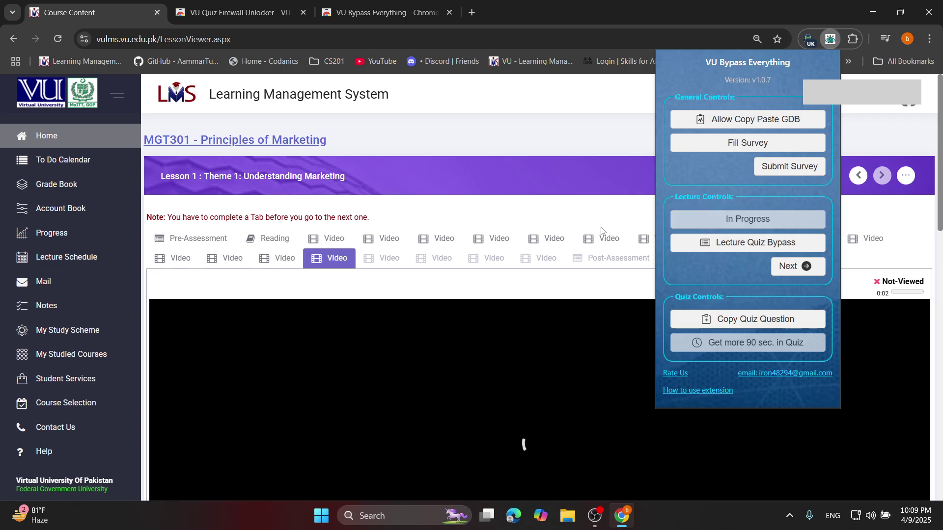
Step: Open the lesson's sixteenth video and mark it as viewed with the VU Bypass Everything extension
left_click(382, 258)
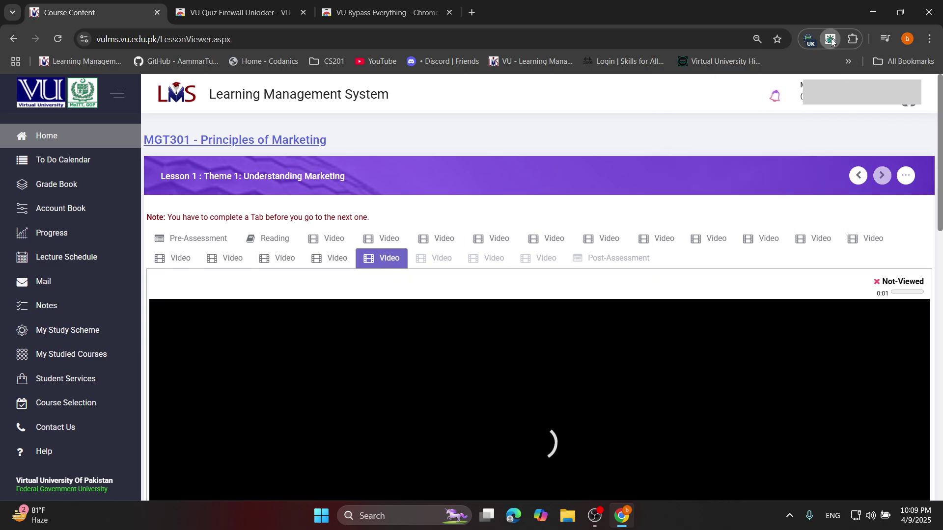
left_click(830, 39)
left_click(746, 220)
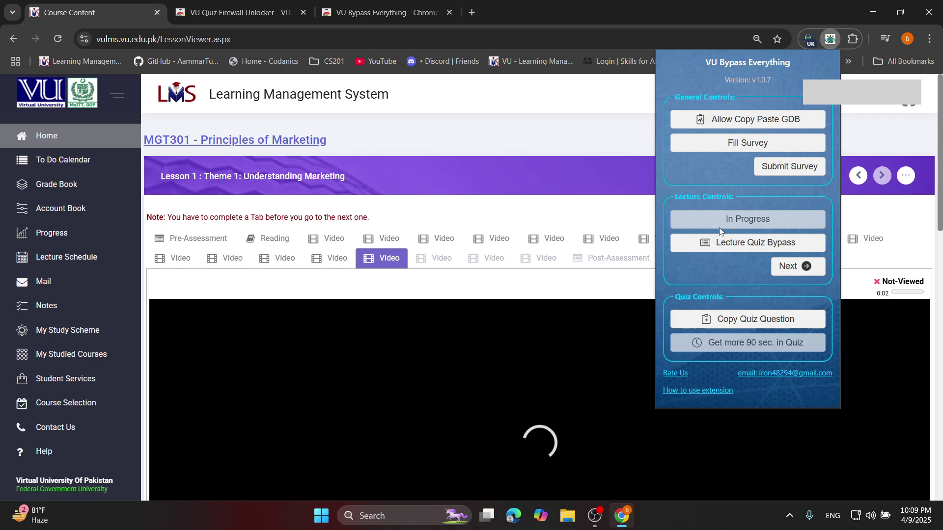
Step: Open the lesson's seventeenth video and mark it as viewed with the VU Bypass Everything extension
left_click(435, 259)
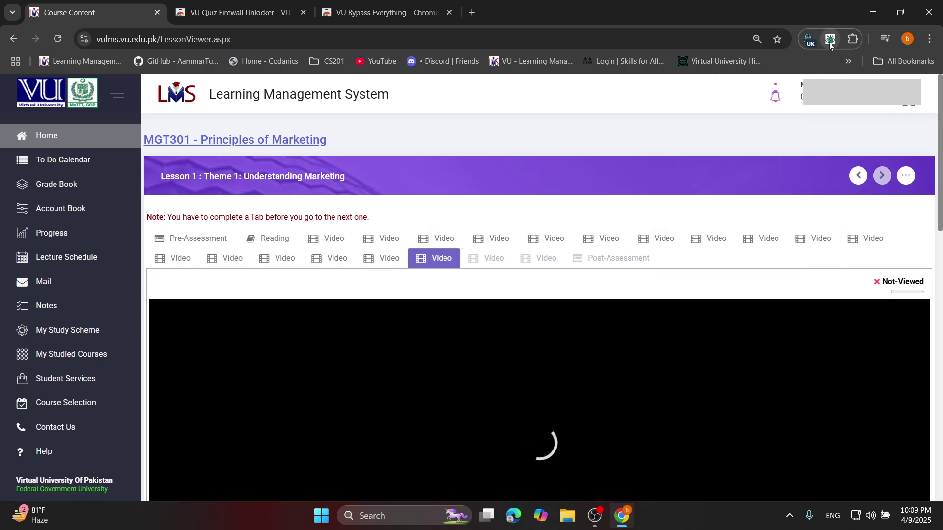
left_click(831, 40)
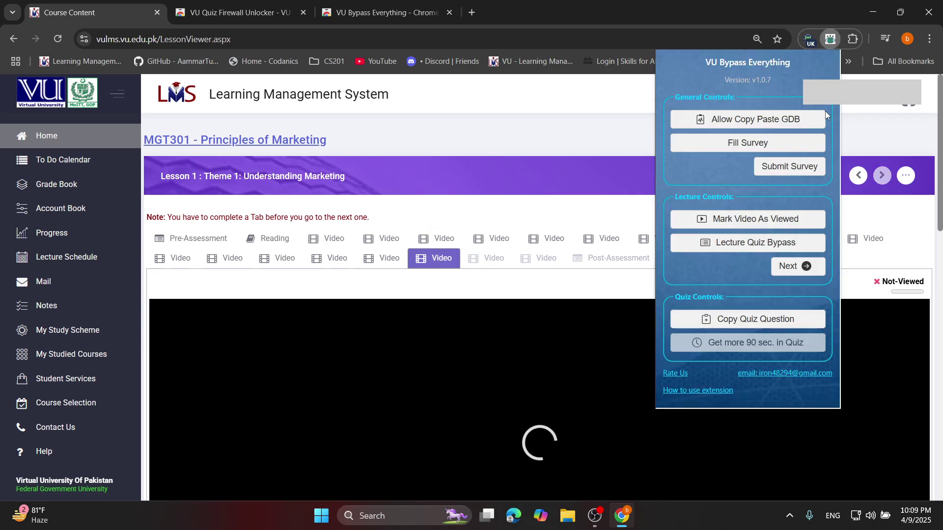
left_click(756, 219)
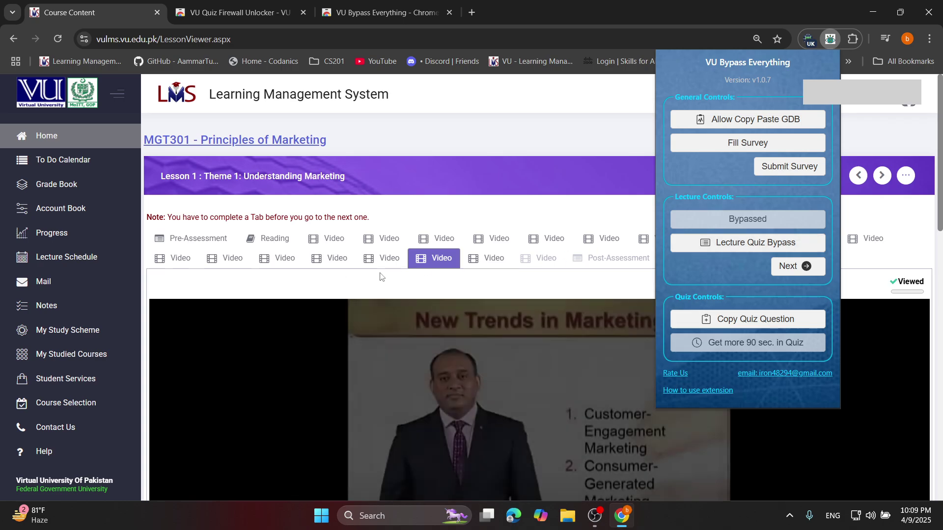
Step: Open the lesson's eighteenth video and mark it as viewed with the VU Bypass Everything extension
left_click(482, 261)
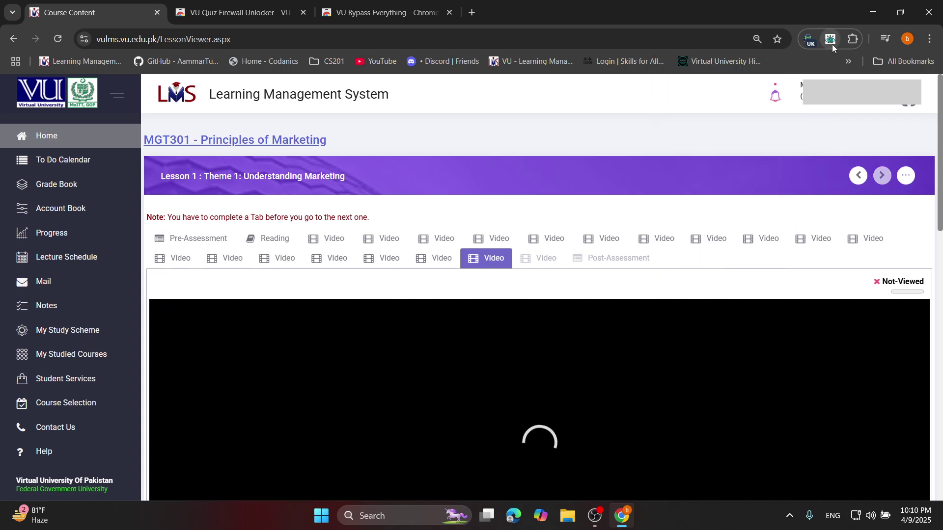
left_click(831, 39)
left_click(726, 220)
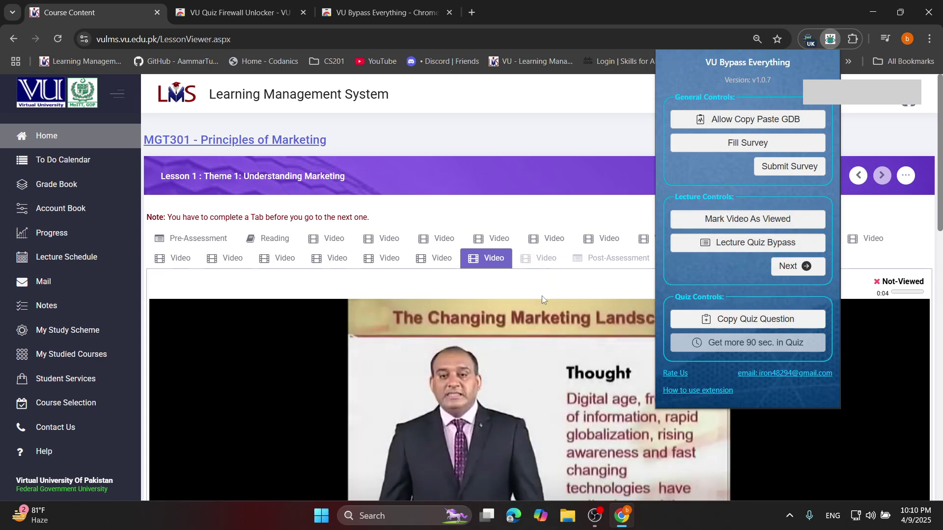
left_click(781, 219)
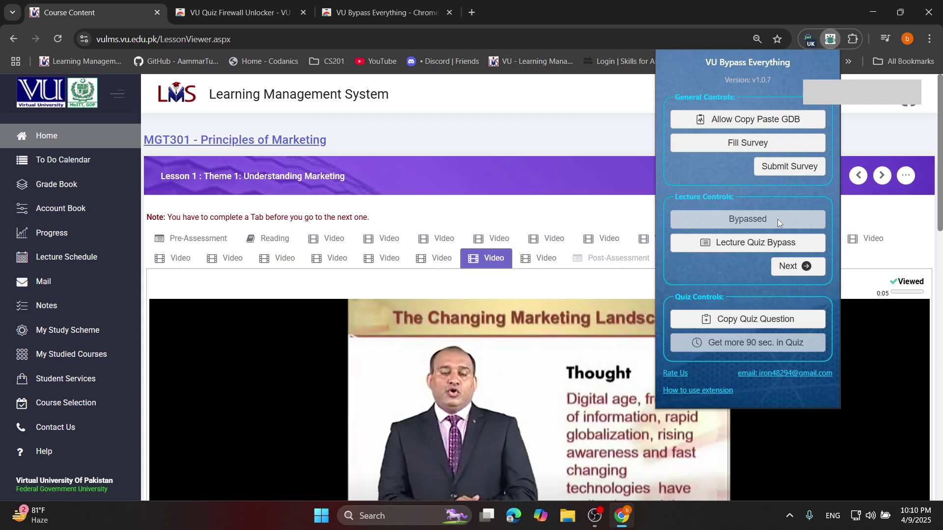
Step: Open the lesson's nineteenth video and mark it as viewed with the VU Bypass Everything extension
left_click(549, 260)
left_click(830, 39)
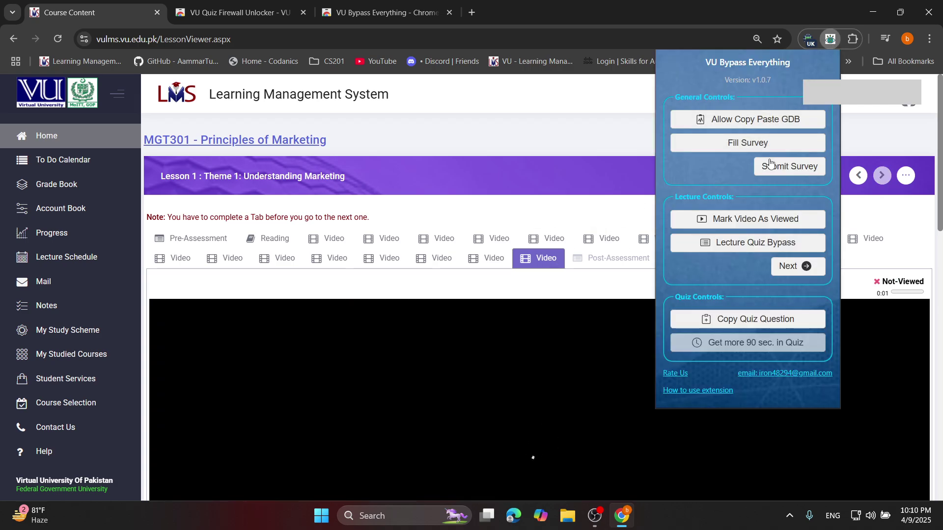
left_click(761, 222)
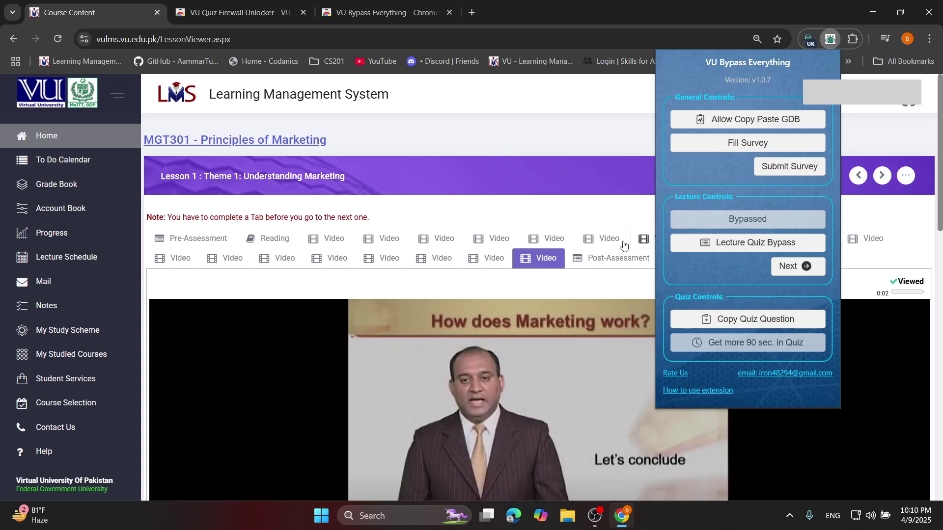
Step: Open the lesson's Post-Assessment and start its quiz
left_click(620, 265)
left_click(620, 267)
left_click(240, 295)
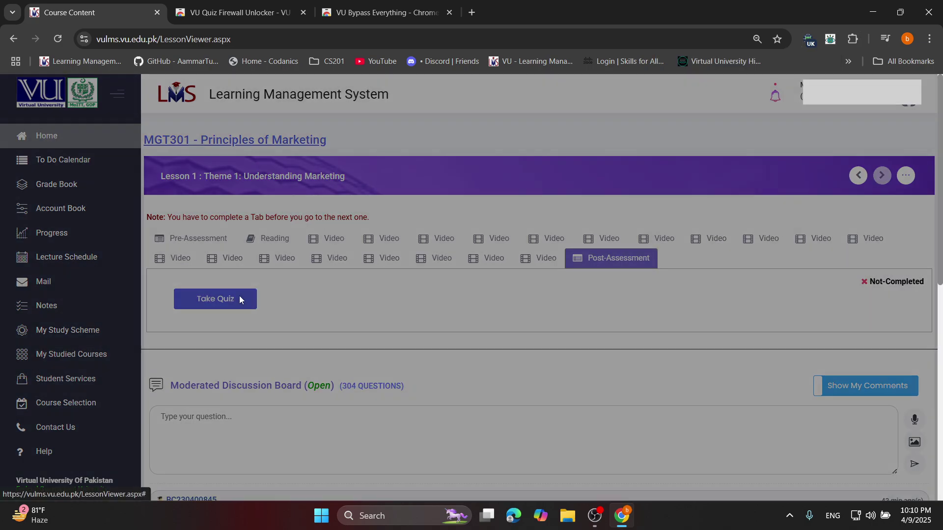
left_click(64, 217)
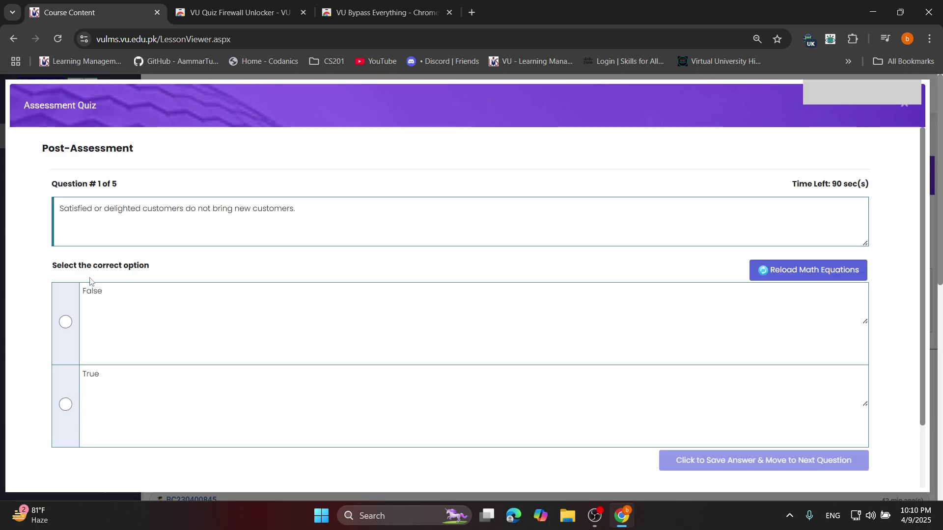
Step: Answer the five Post-Assessment questions with False, False, True, False and False, saving each answer, and close the quiz window
left_click(67, 322)
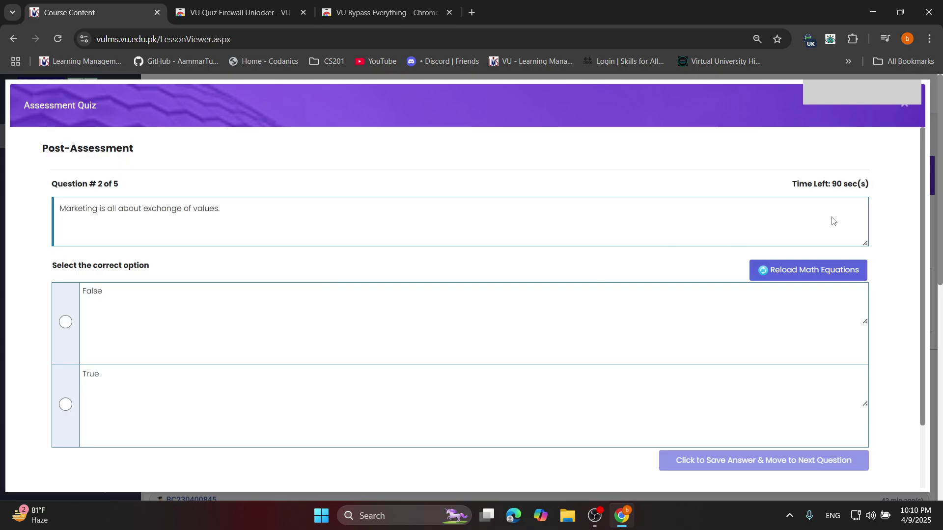
left_click(65, 322)
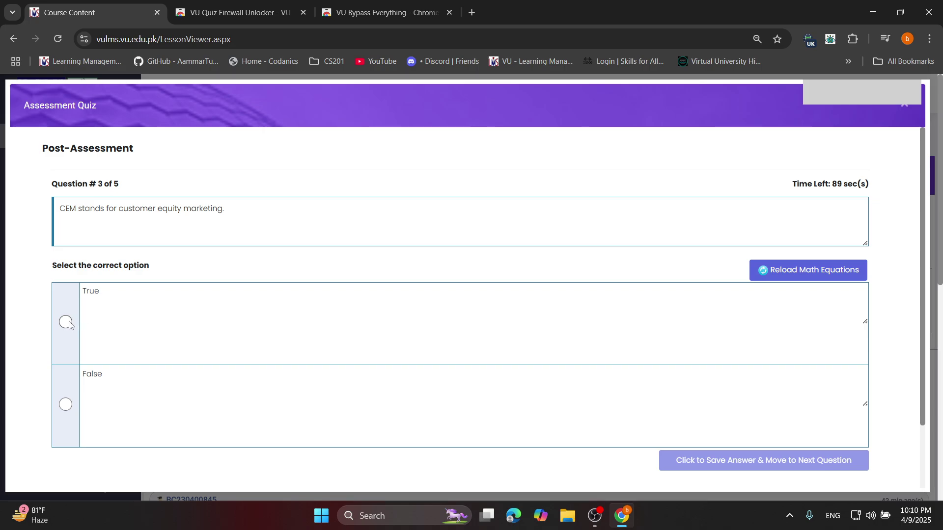
left_click(66, 322)
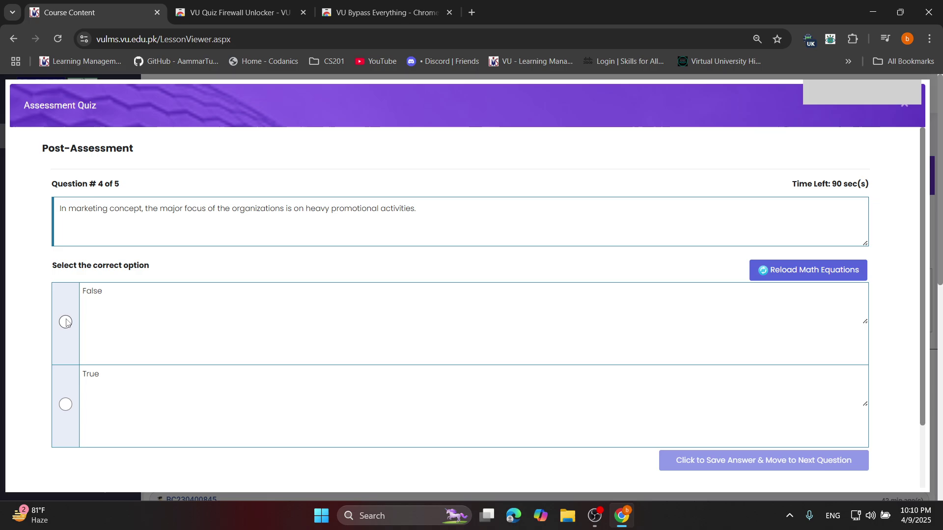
left_click(66, 322)
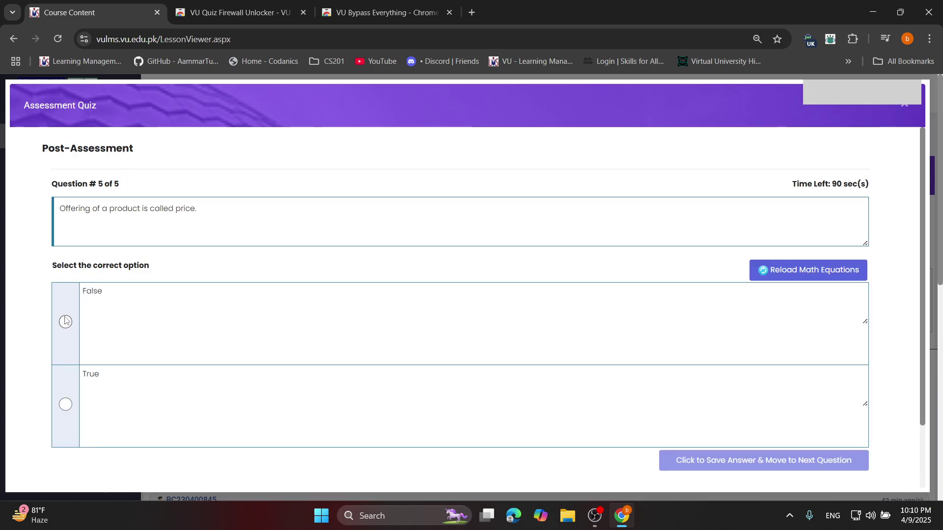
left_click(66, 323)
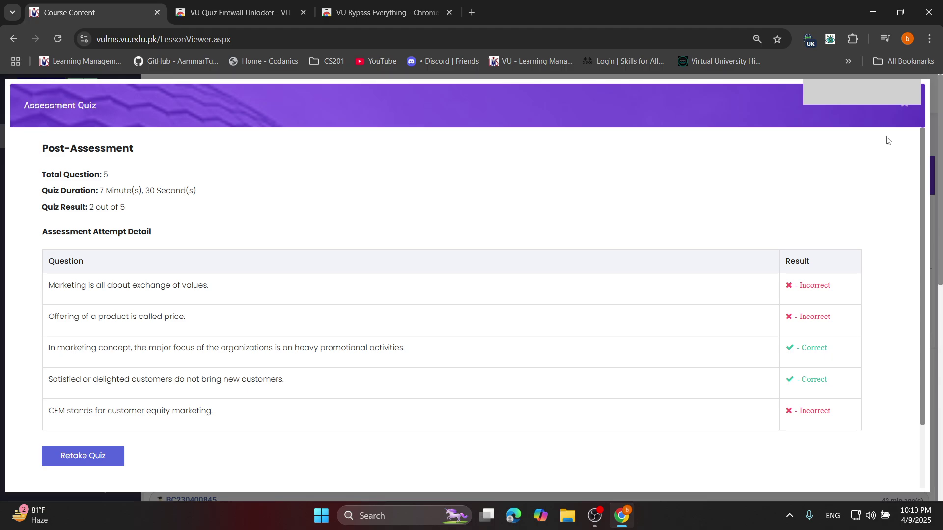
left_click(905, 105)
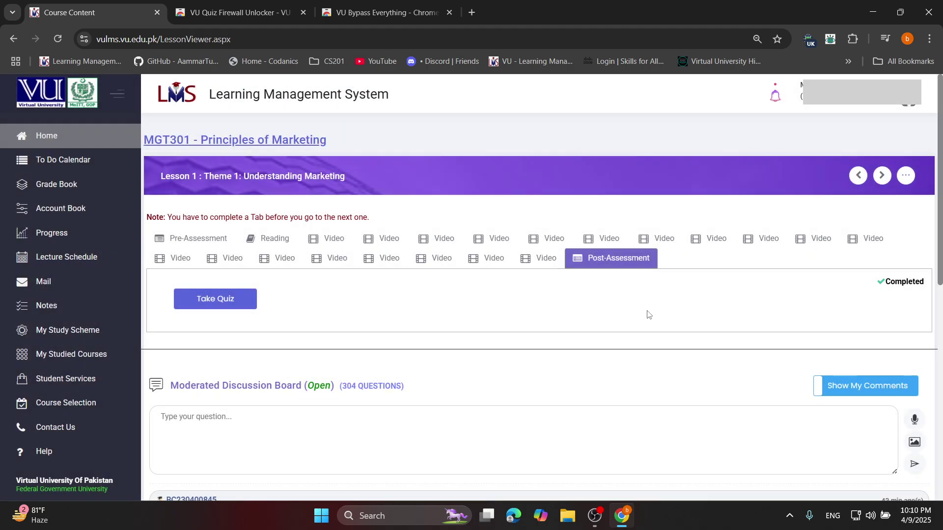
Step: Return from the MGT301 lesson to the My Courses page and open the ACC501 - Business Finance quiz list
left_click(284, 146)
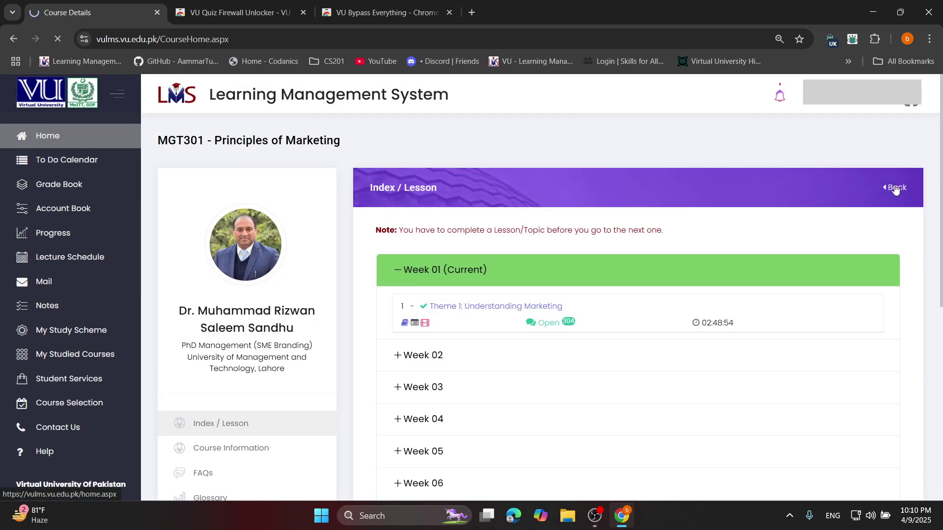
left_click(895, 190)
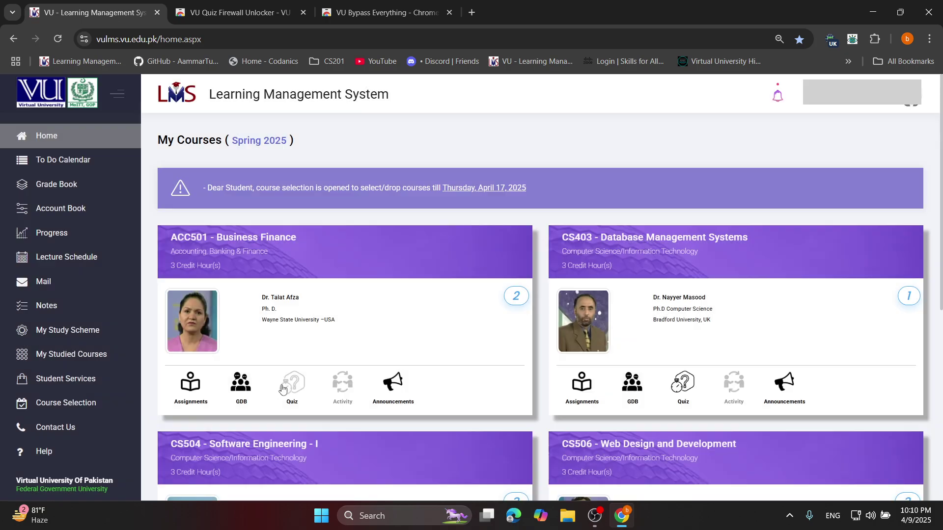
left_click(293, 388)
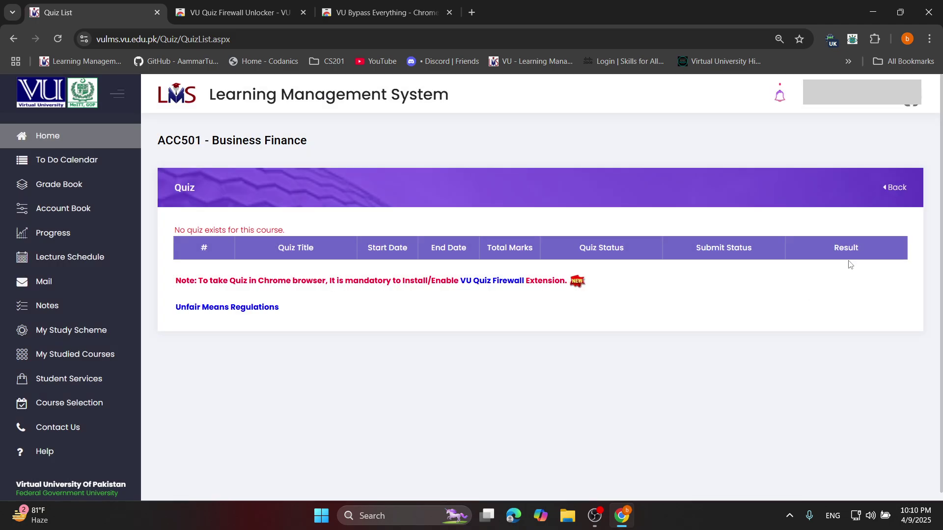
Step: Go back to the My Courses page and look over the Spring 2025 courses
left_click(895, 188)
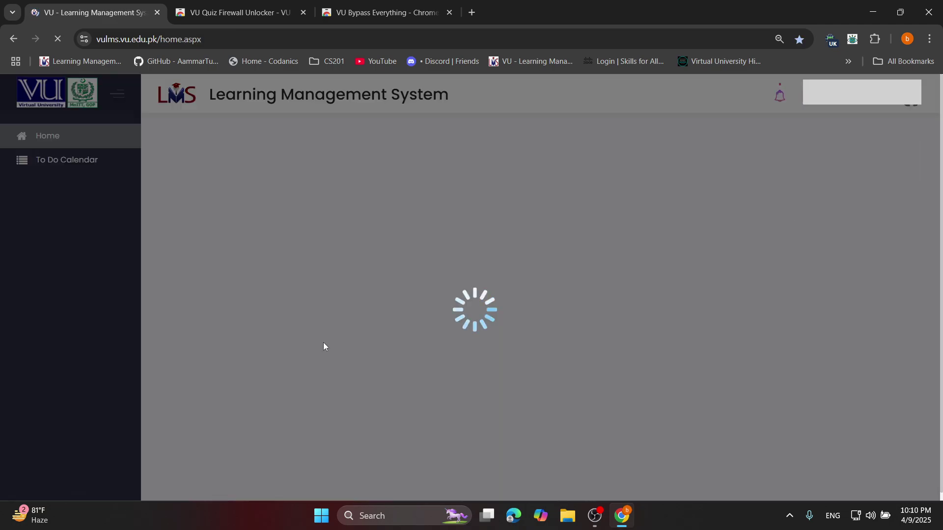
scroll(461, 339, "down", 7)
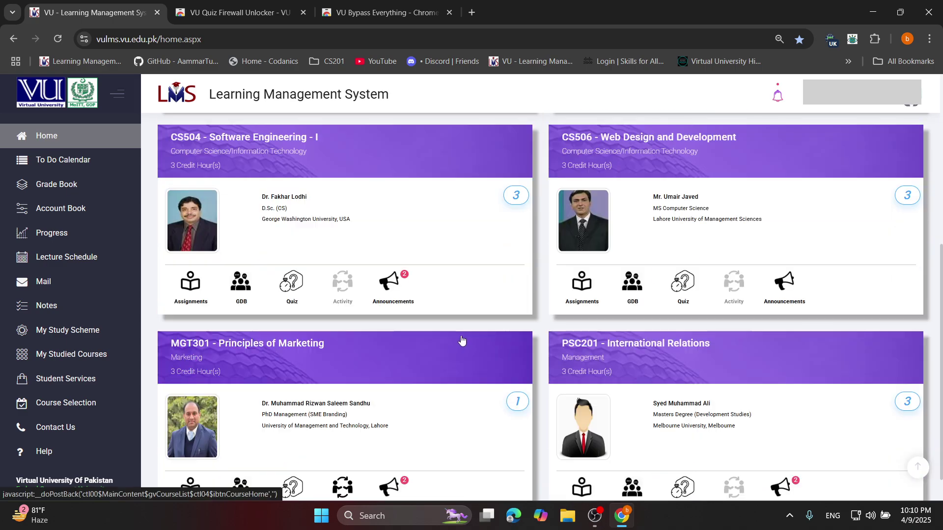
scroll(442, 373, "up", 7)
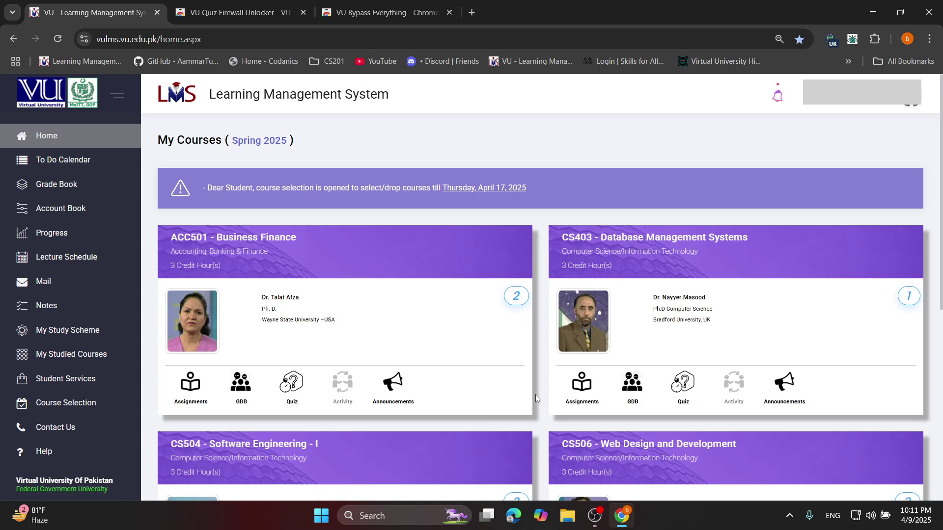
scroll(536, 393, "down", 5)
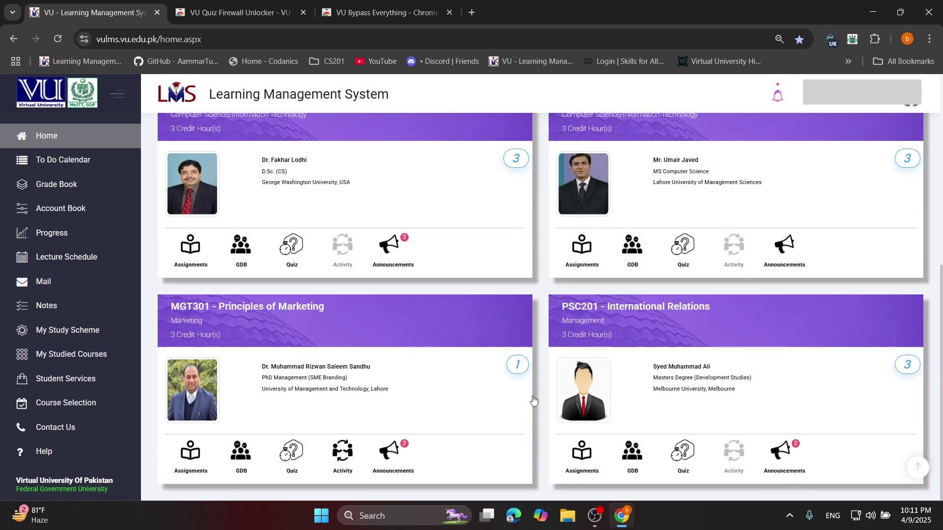
scroll(531, 393, "up", 7)
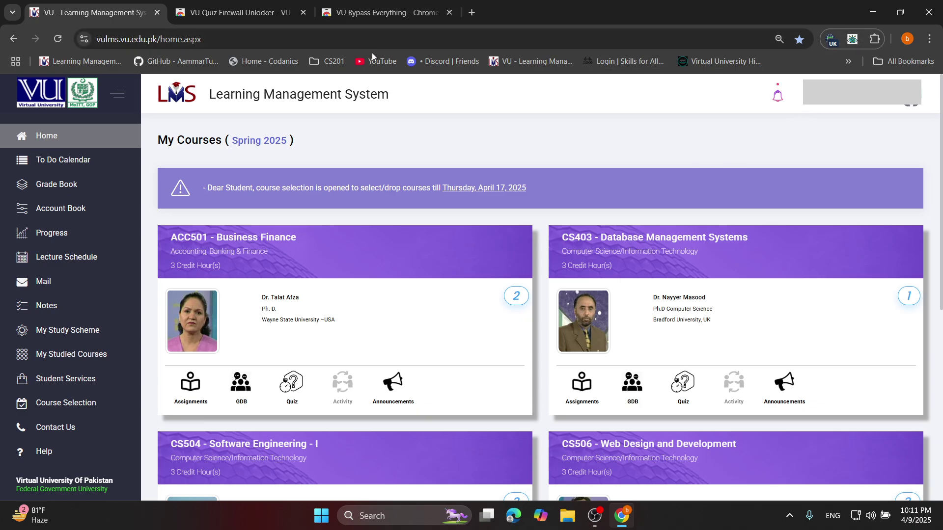
Step: View both extensions' Chrome Web Store pages and copy the name "VU Bypass Everything" from its page heading
left_click(271, 6)
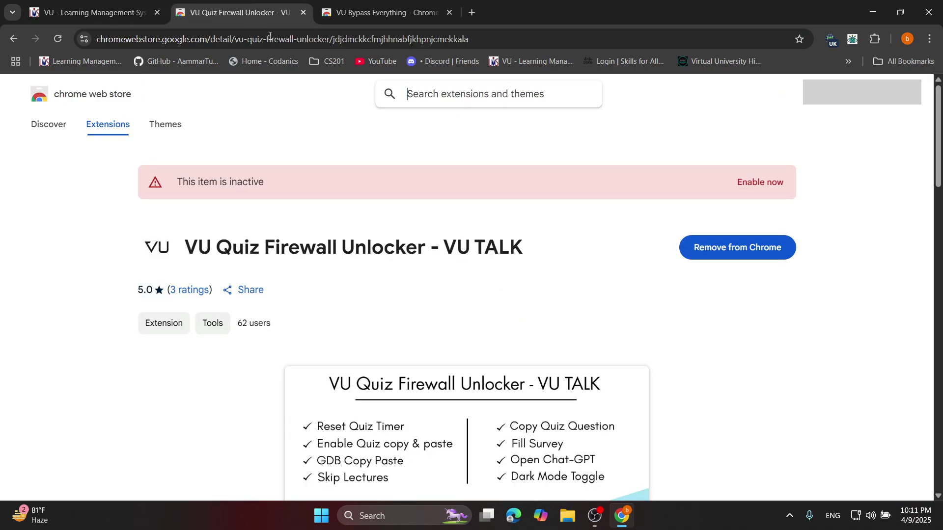
left_click(378, 20)
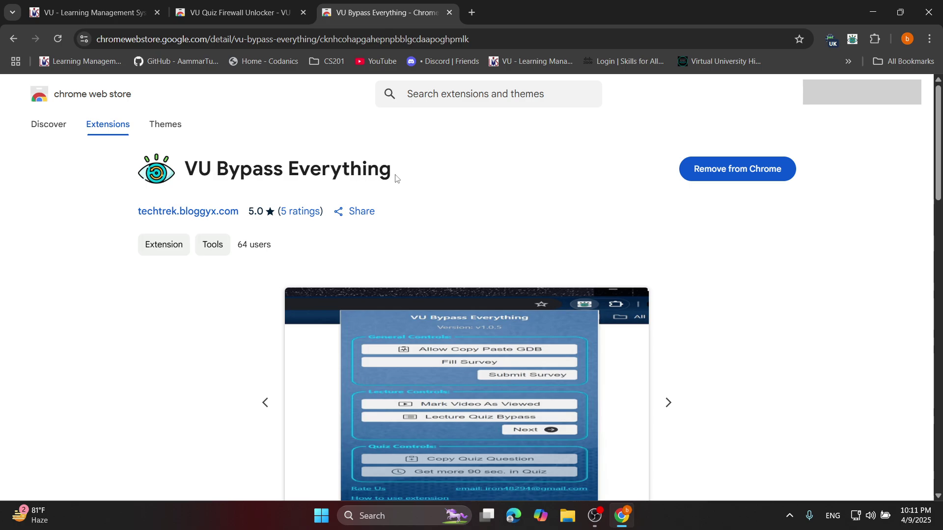
left_click_drag(396, 178, 158, 167)
key("ctrl+c")
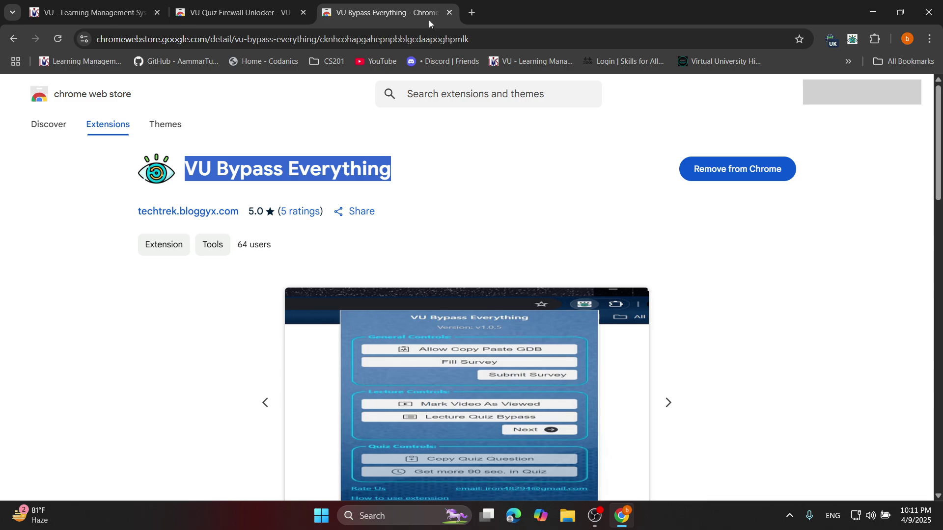
Step: Search Google for "chrome store" in a new tab and open the Chrome Web Store home page
left_click(471, 12)
left_click(467, 36)
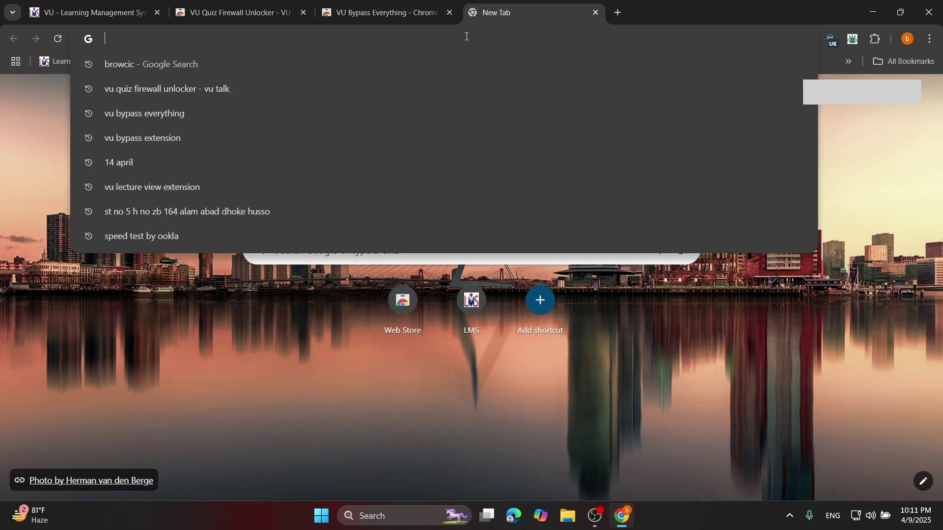
type("CH")
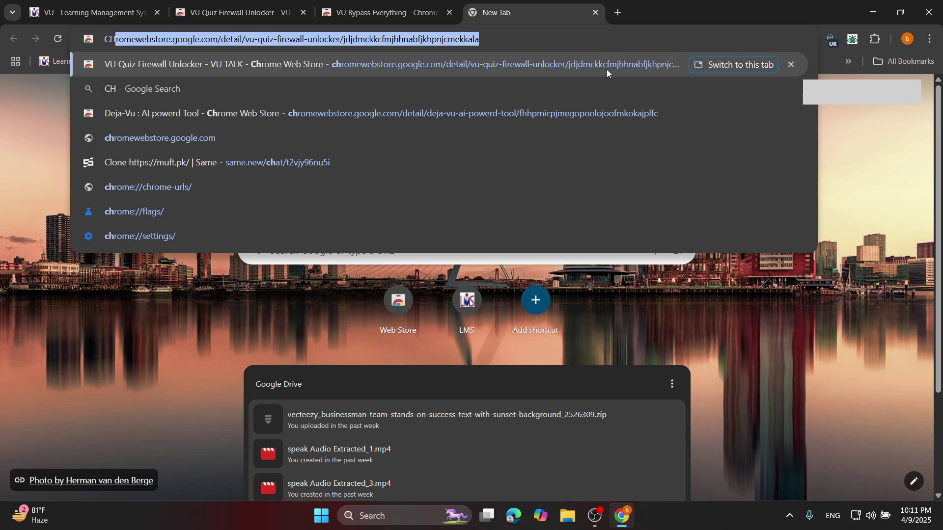
type("ROME")
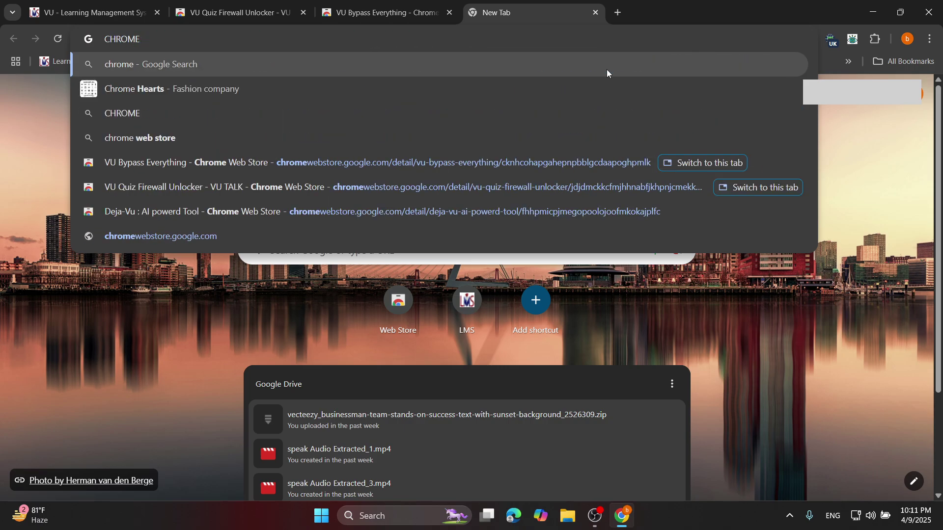
type(" store")
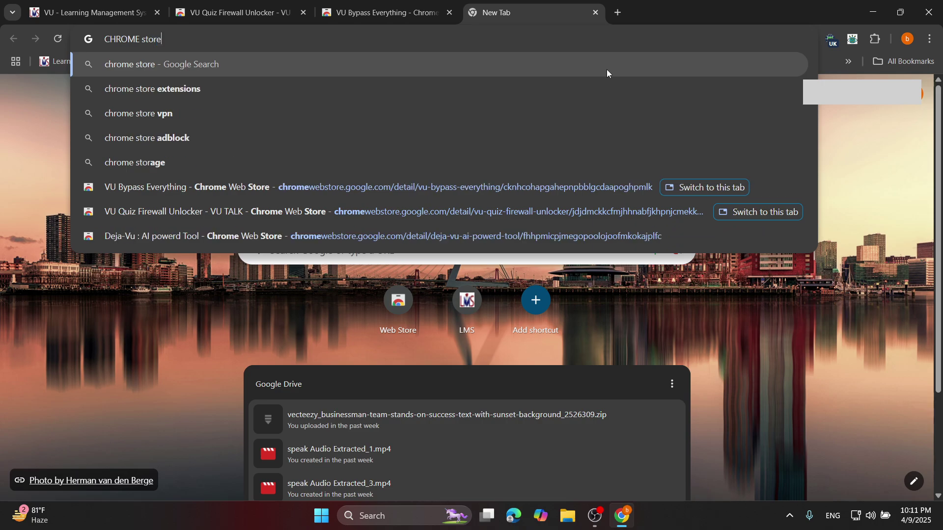
key("Return")
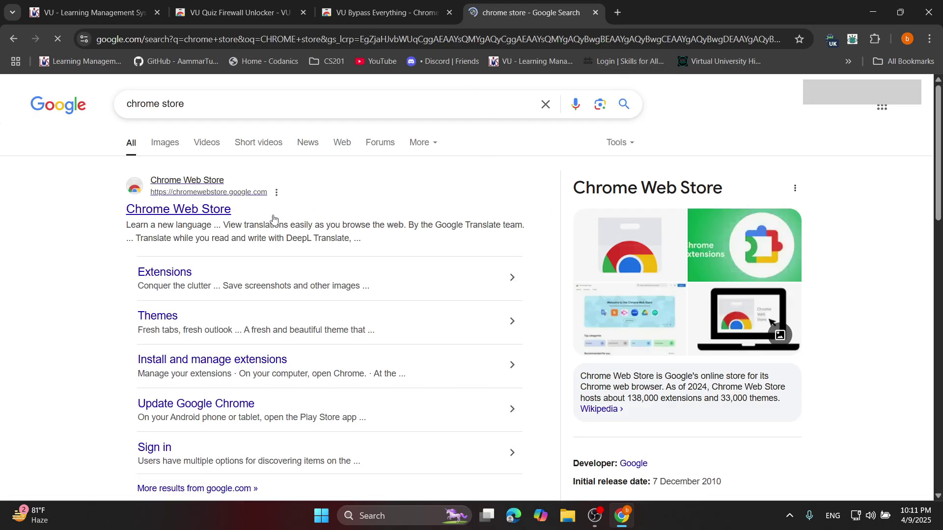
left_click(230, 212)
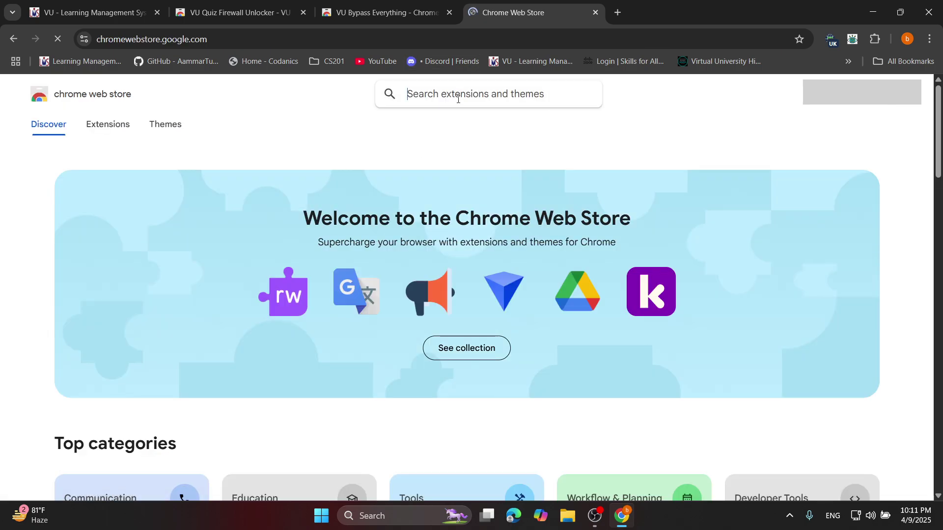
Step: Search the Chrome Web Store for "VU Bypass Everything" and open that extension's page from the results
key("ctrl+v")
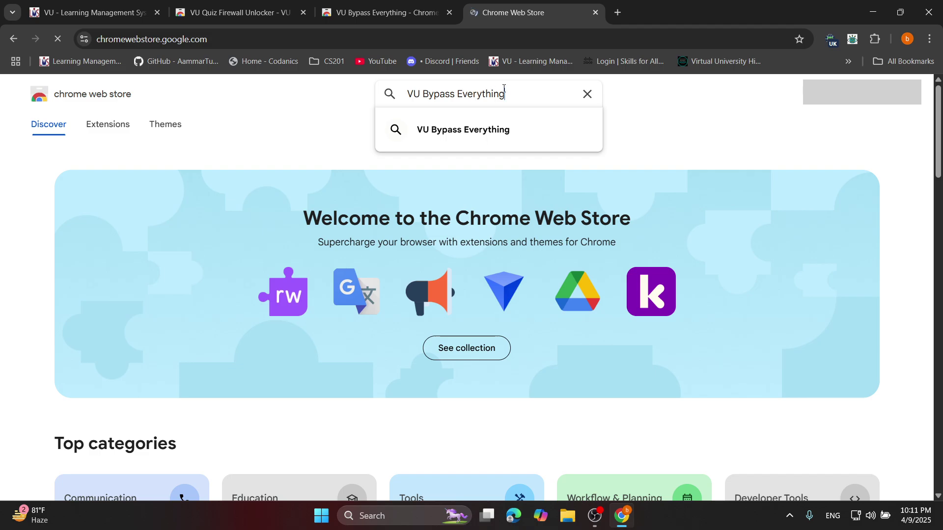
left_click(479, 132)
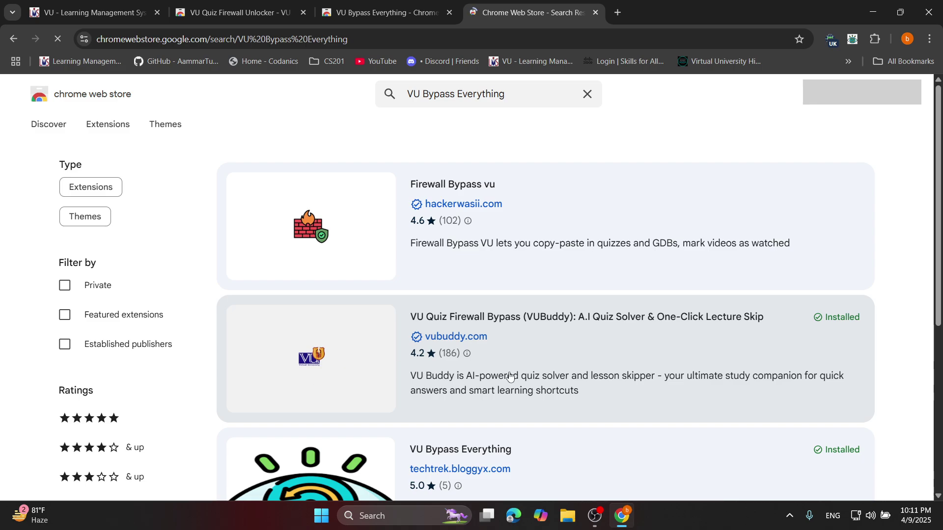
scroll(407, 216, "down", 4)
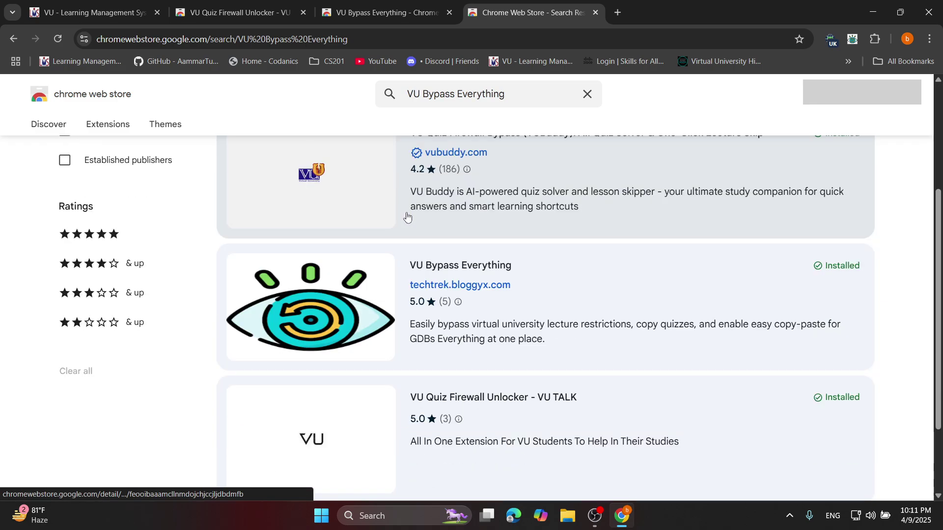
scroll(407, 217, "down", 1)
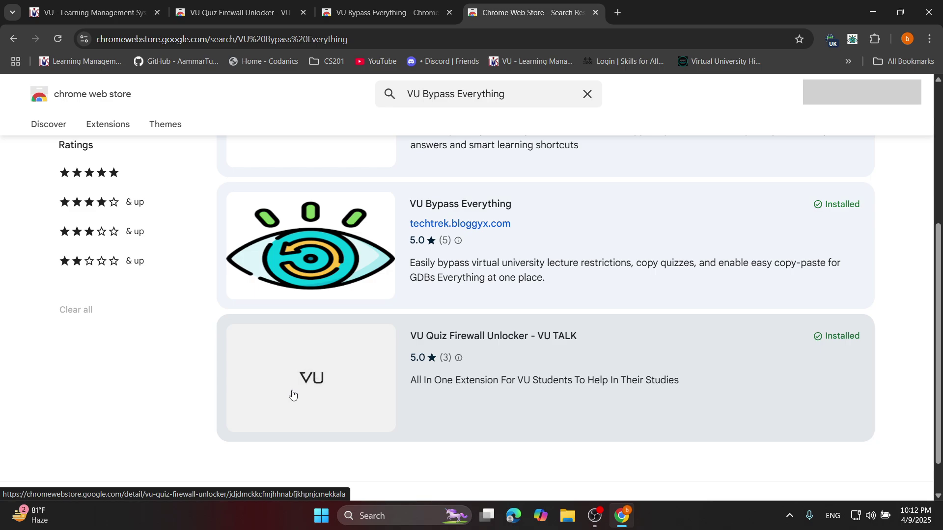
scroll(394, 371, "up", 1)
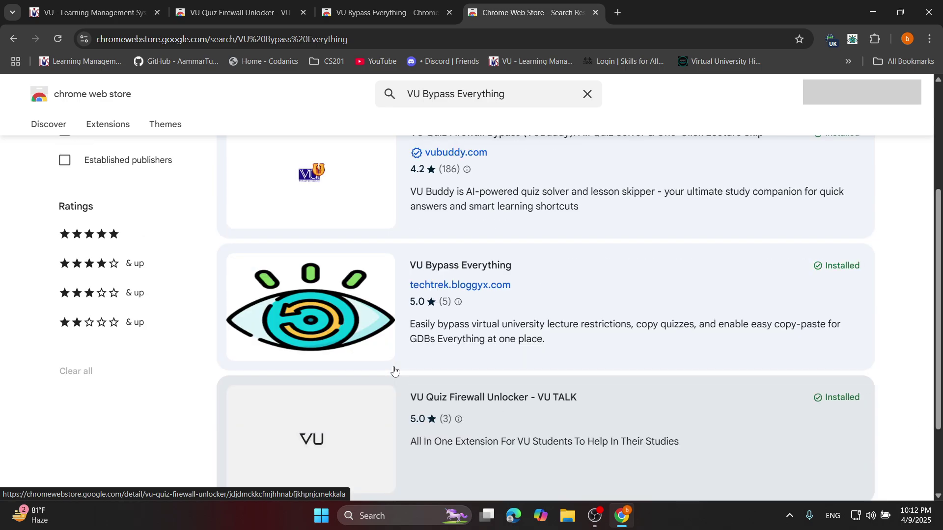
scroll(394, 371, "up", 1)
left_click(370, 390)
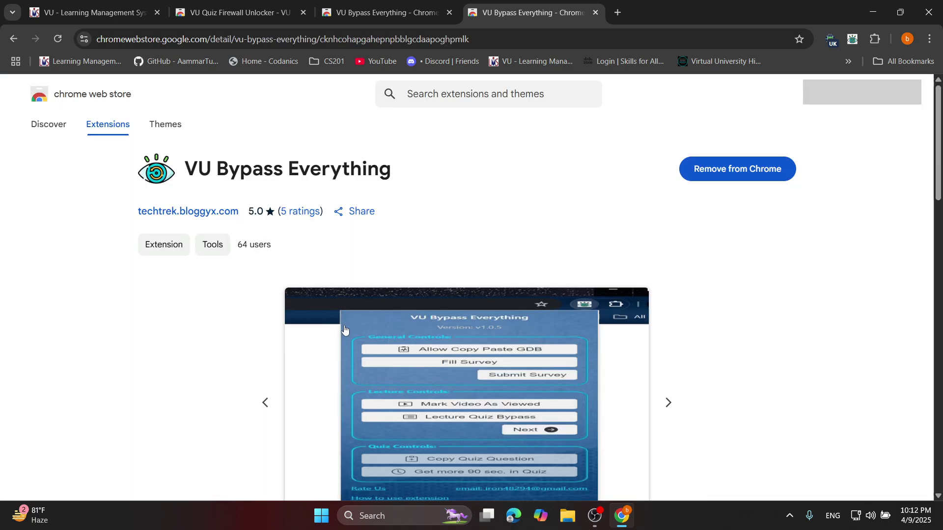
Step: Look over the screenshots and overview on the VU Bypass Everything store page
scroll(344, 329, "down", 9)
scroll(416, 358, "up", 5)
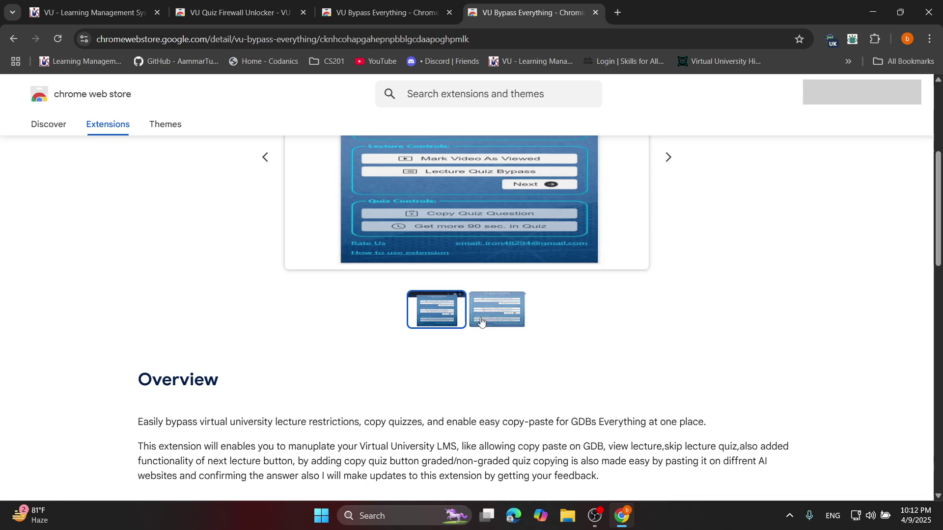
scroll(481, 321, "up", 5)
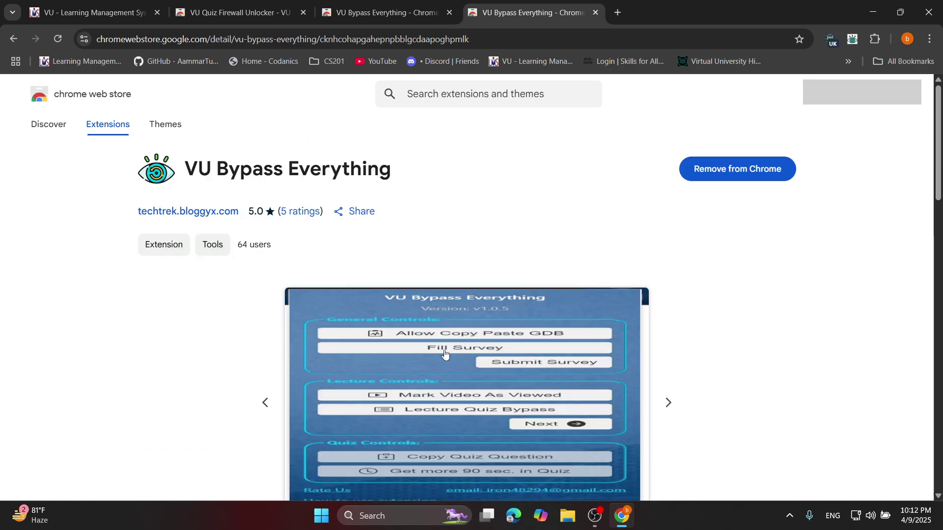
Step: Return to the LMS My Courses page and view the VU Bypass Everything extension's controls
left_click(381, 3)
left_click(236, 12)
left_click(88, 12)
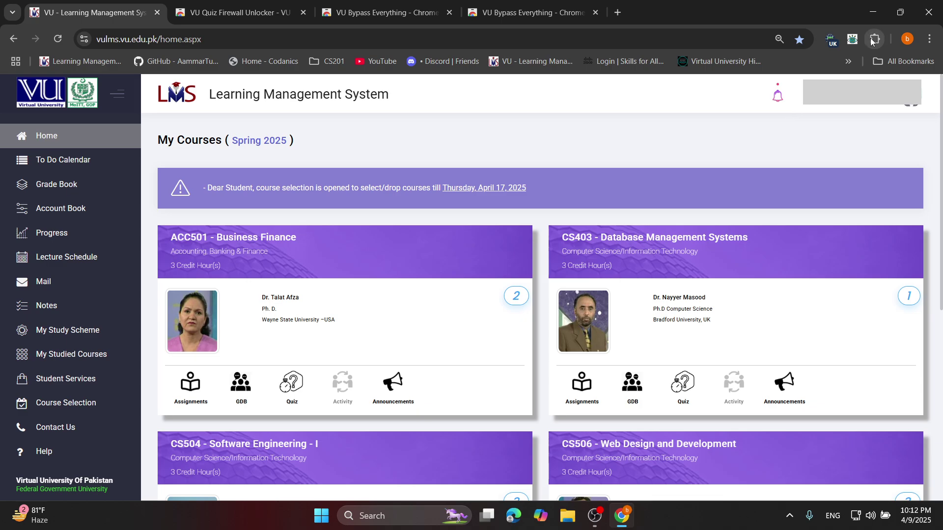
left_click(853, 39)
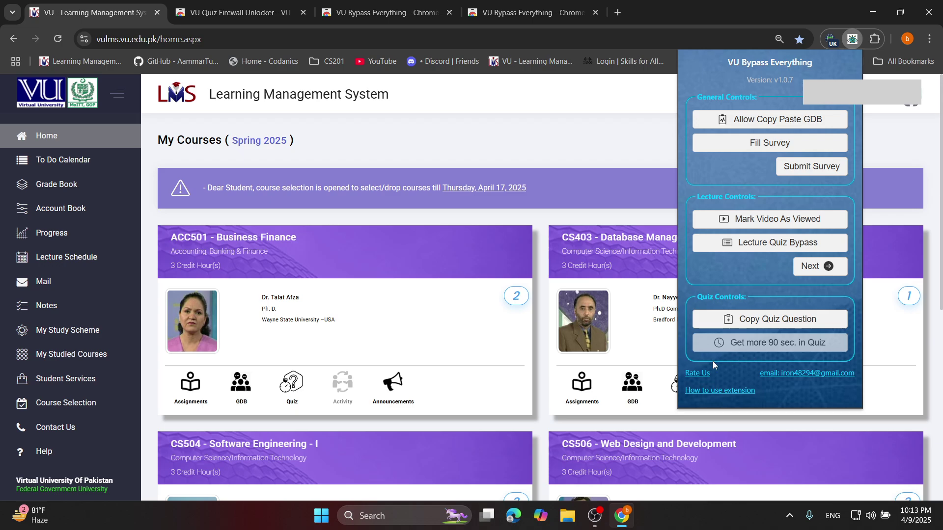
Step: Open MGT301 Lesson 1, "Theme 1: Understanding Marketing", and retake its Pre-Assessment quiz
scroll(332, 342, "down", 7)
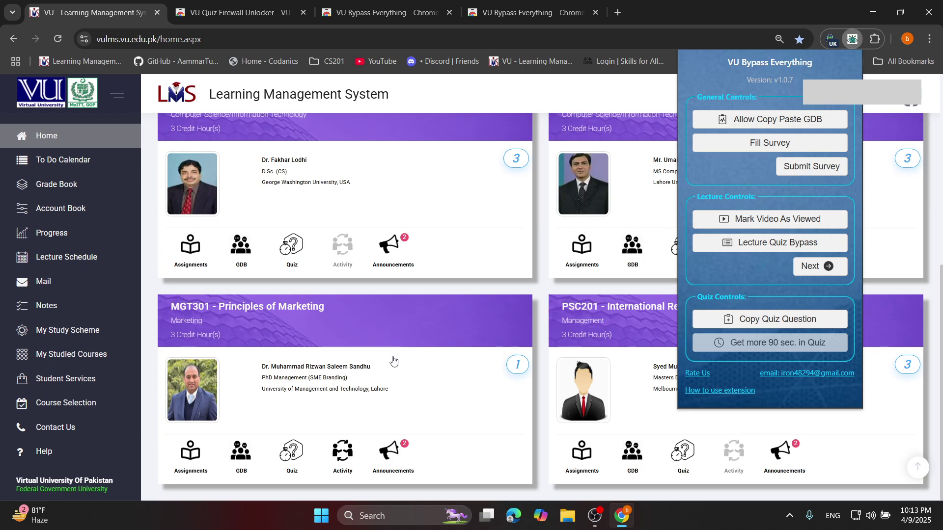
left_click(332, 342)
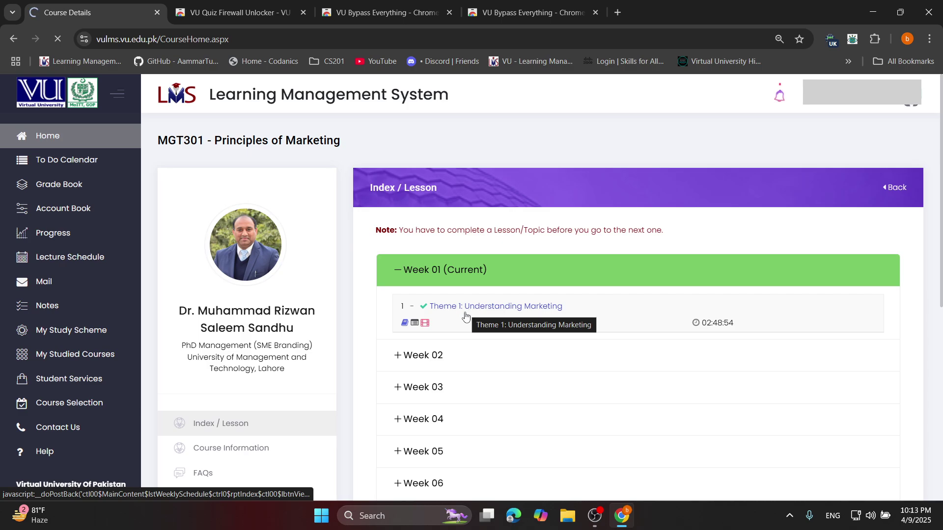
left_click(489, 307)
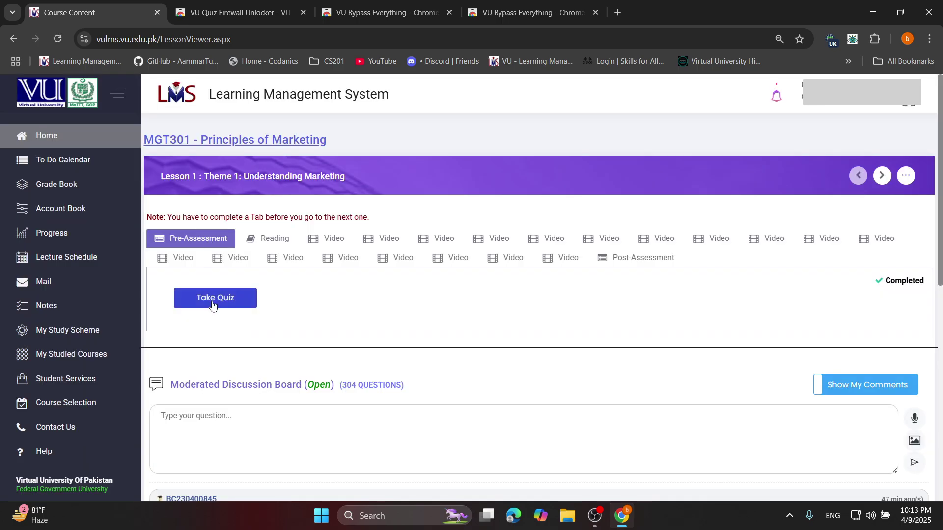
left_click(214, 301)
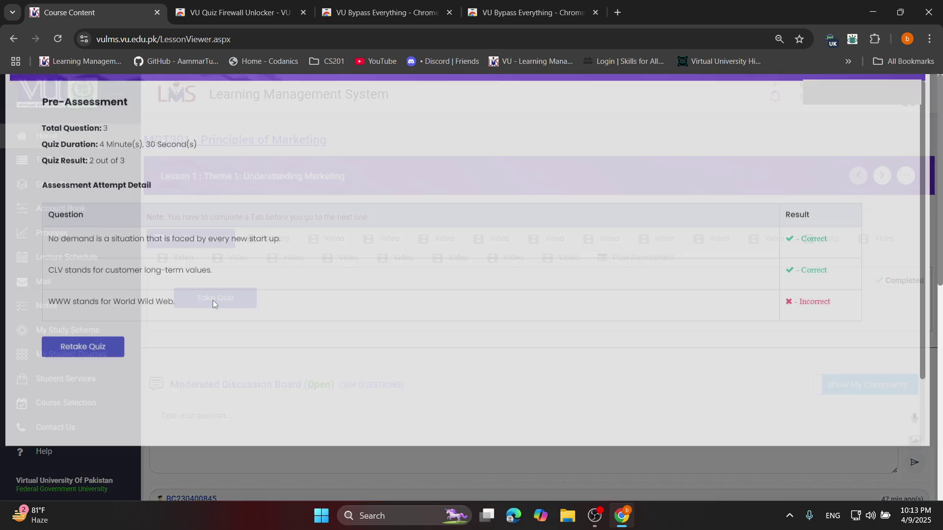
left_click(89, 396)
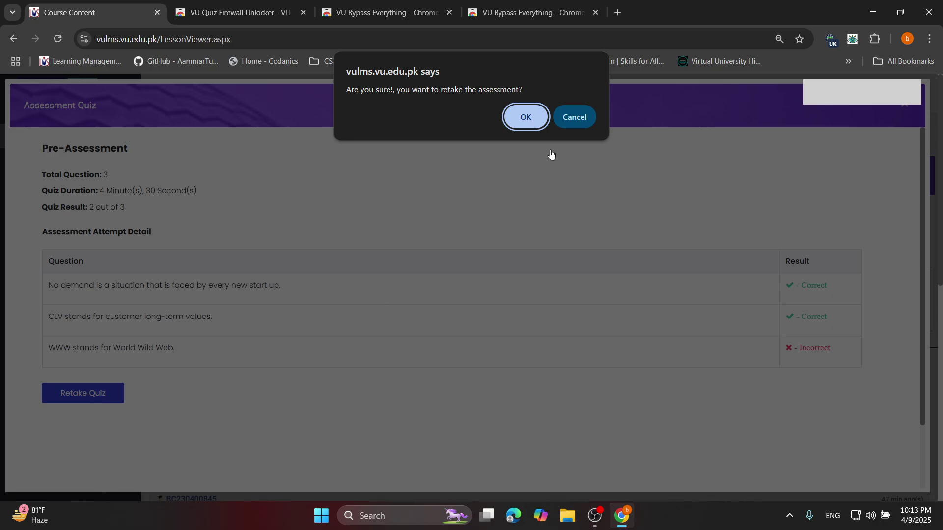
left_click(519, 115)
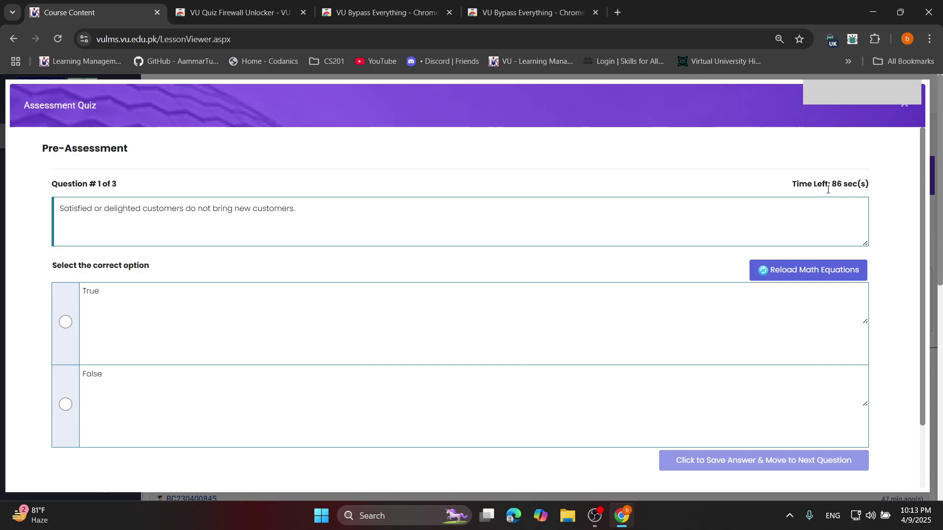
Step: Skip from the Pre-Assessment quiz to the Reading section with VU Bypass Everything's Next control, and return to the MGT301 lesson index
left_click(852, 42)
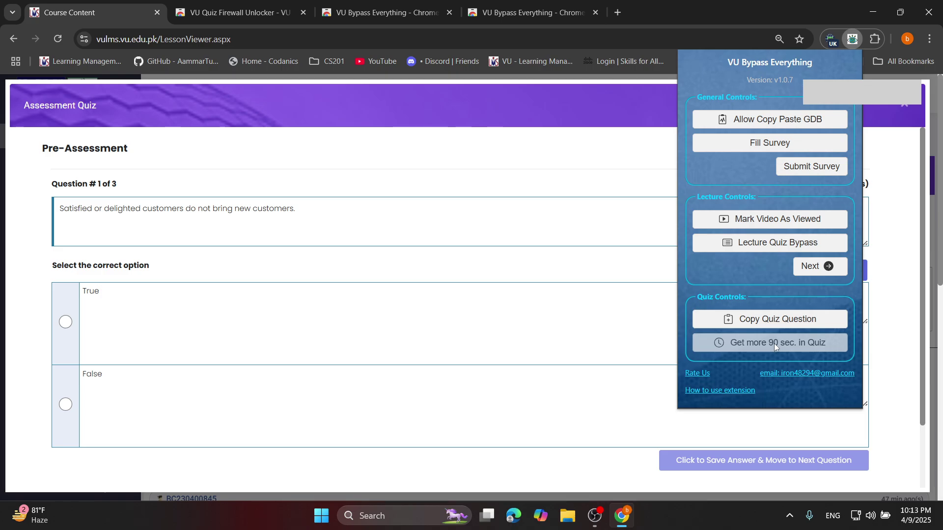
left_click(830, 268)
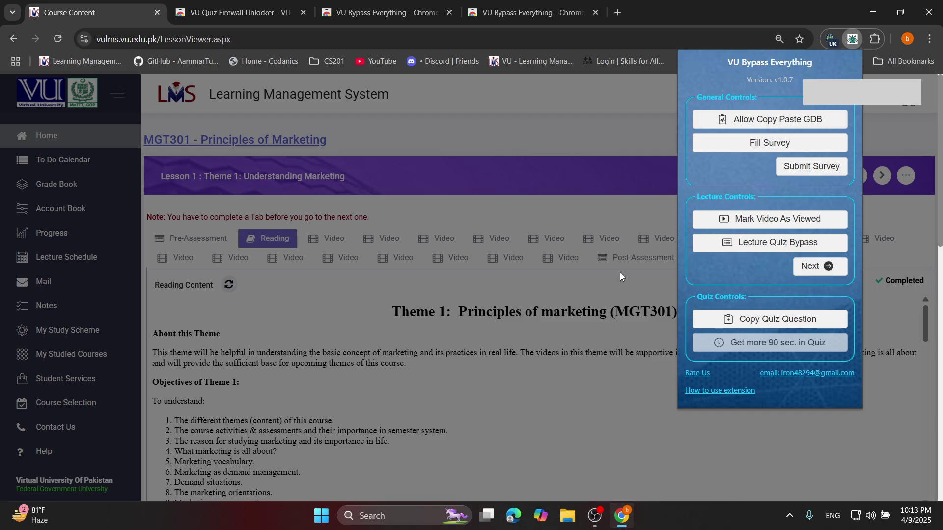
left_click(652, 292)
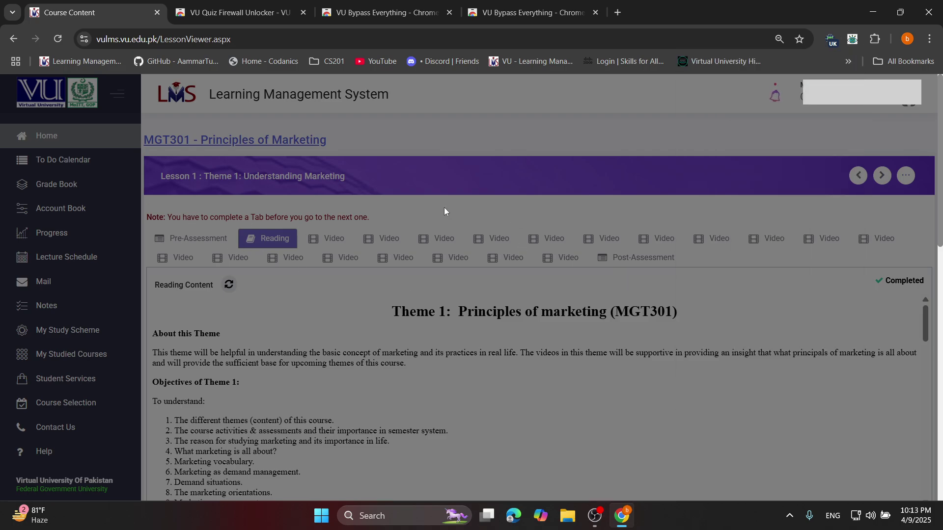
left_click(57, 38)
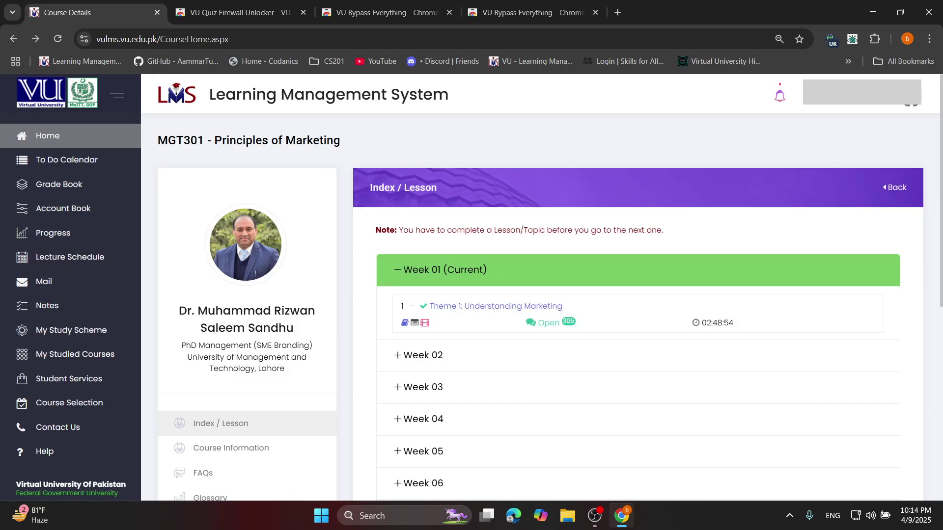
Step: Open the contact email link in the VU Bypass Everything extension and dismiss the app chooser
left_click(853, 39)
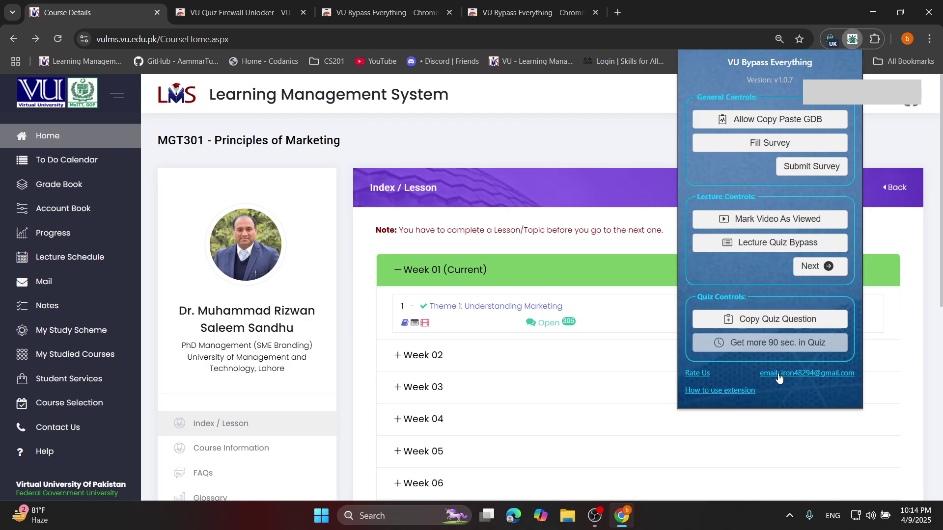
left_click(815, 375)
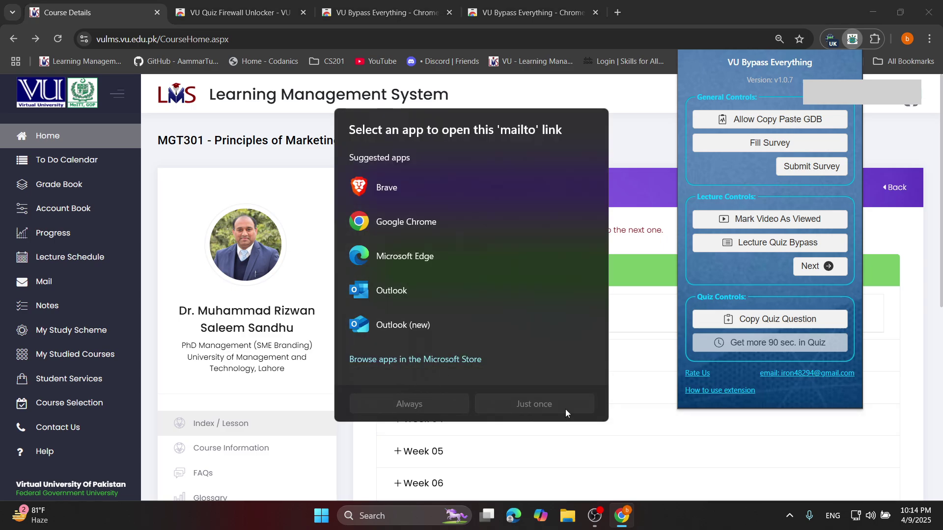
key("Escape")
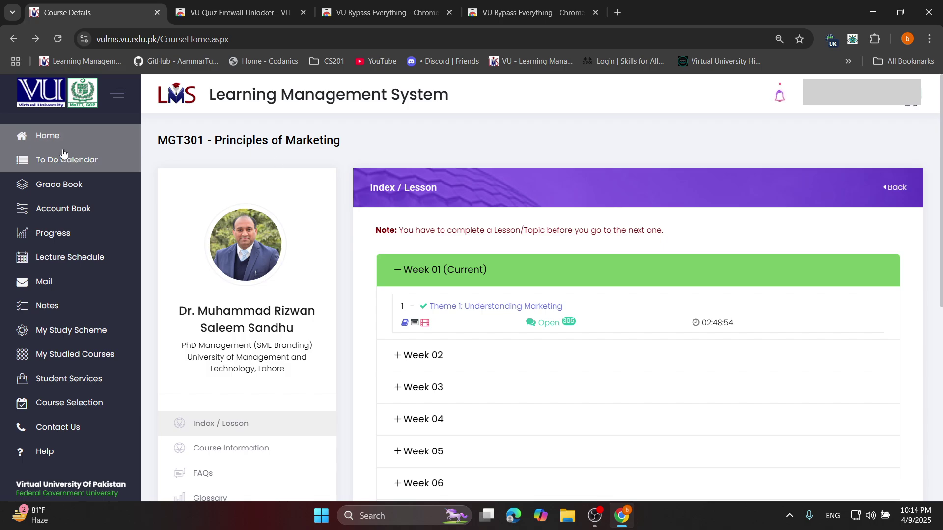
Step: Open youtube.com in a new tab
left_click(617, 12)
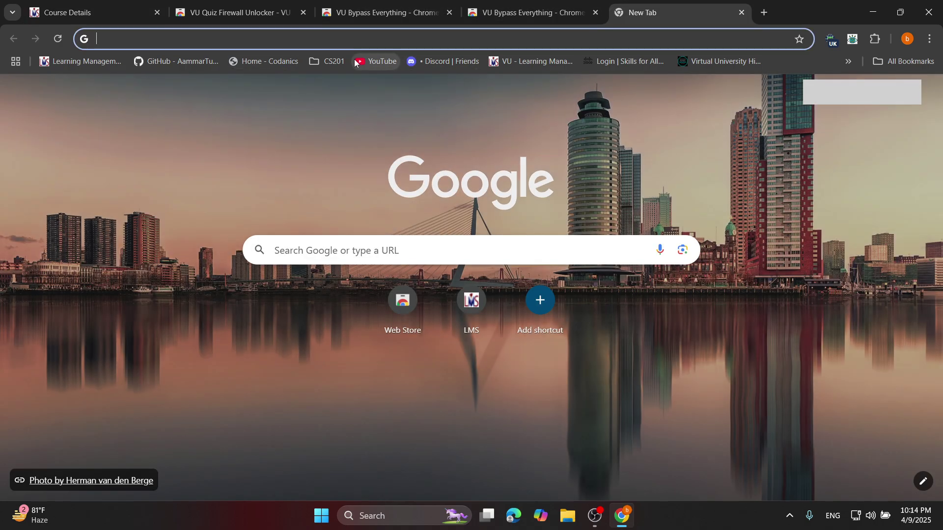
type("youtube.com")
key("Return")
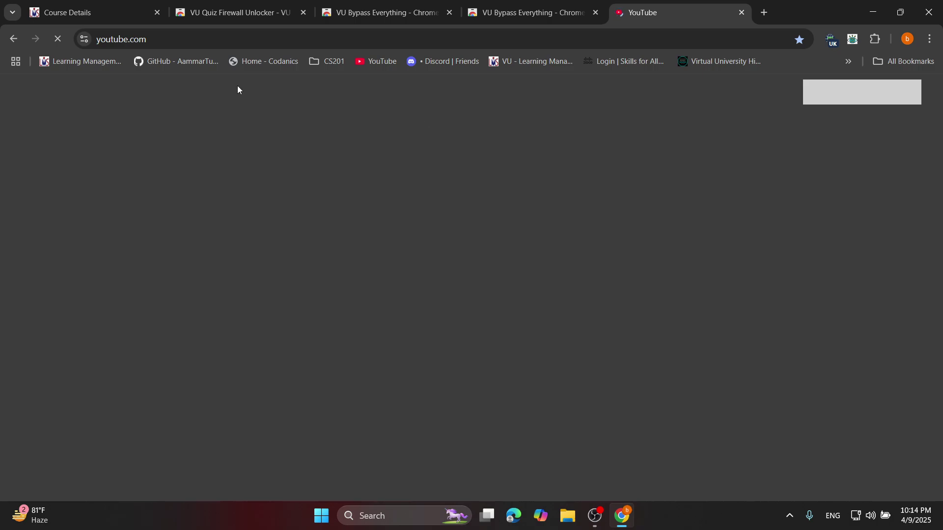
Step: Launch the Brave browser from the recently added apps
left_click(321, 515)
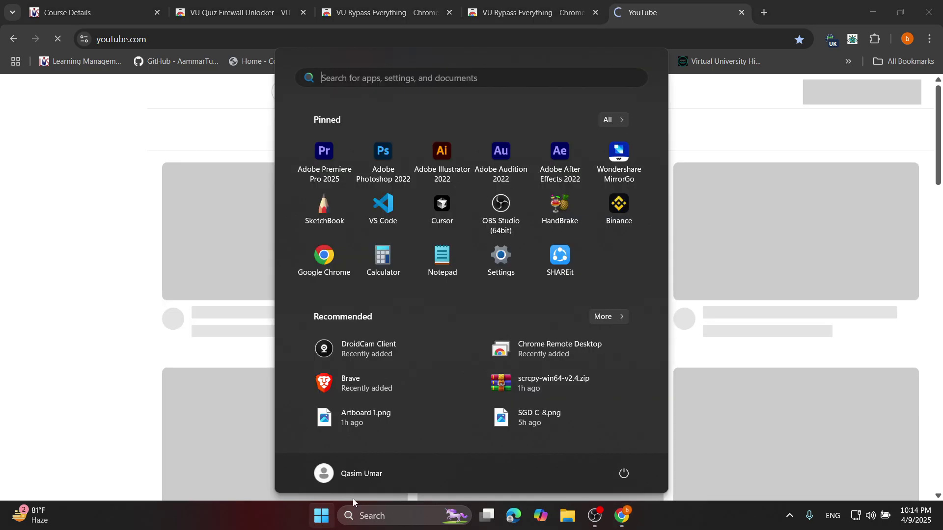
left_click(229, 92)
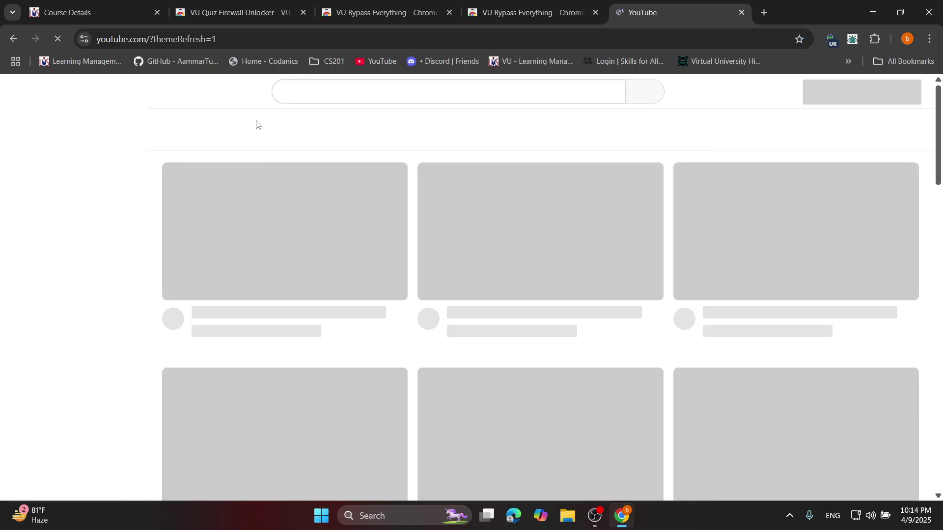
left_click(320, 515)
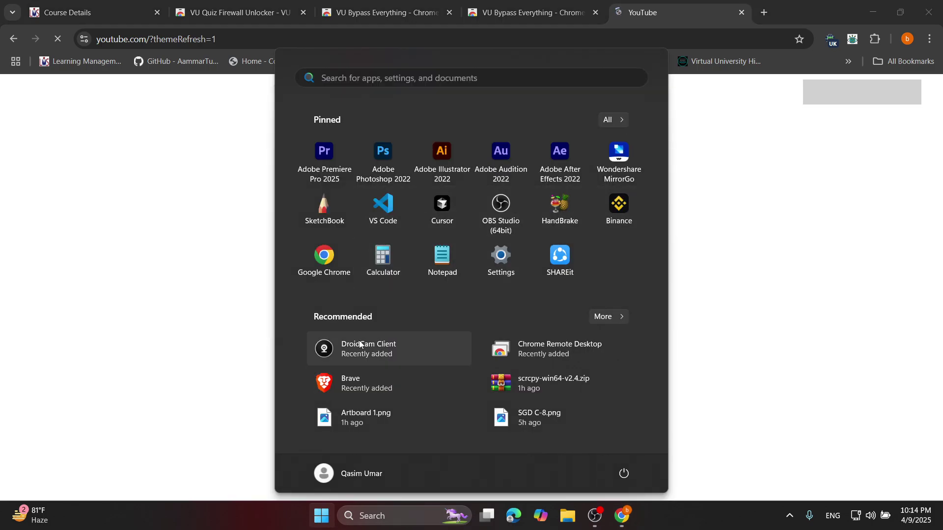
left_click(334, 386)
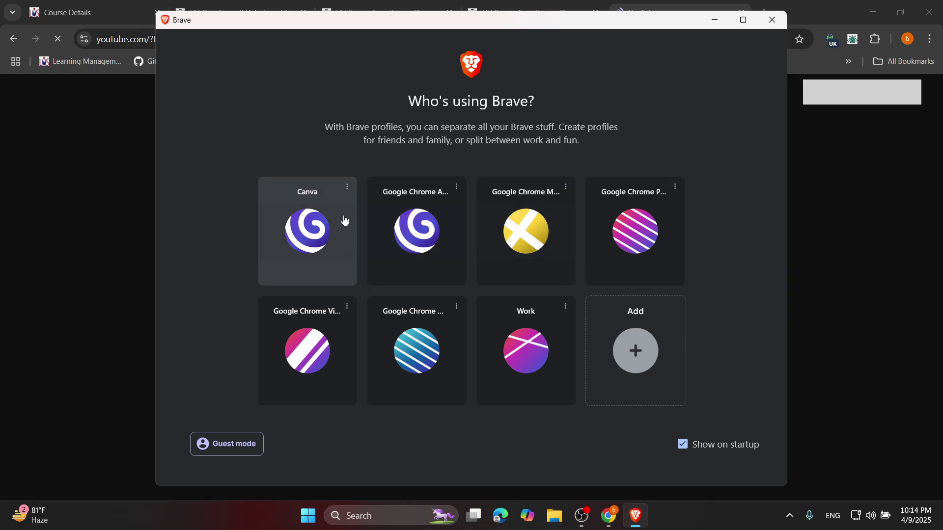
Step: Open YouTube in Brave's Canva profile and search for WardPoint
left_click(343, 219)
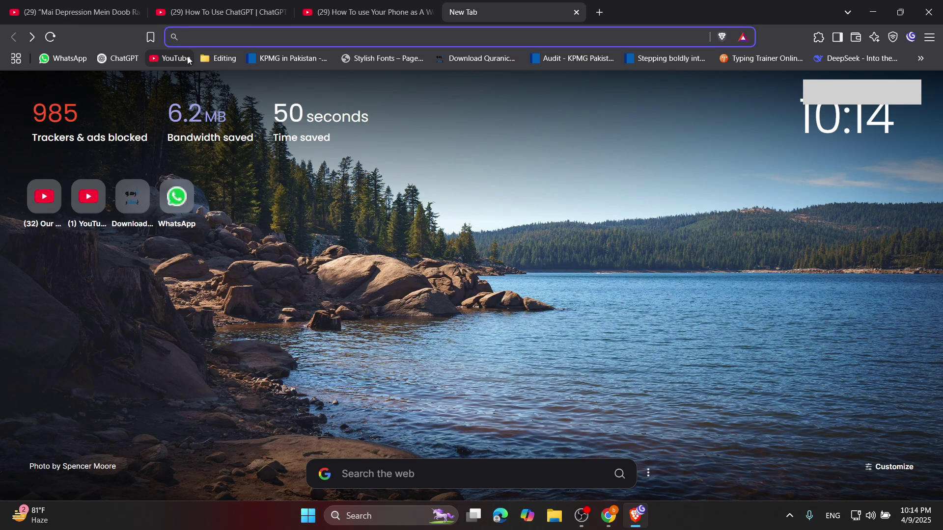
left_click(188, 60)
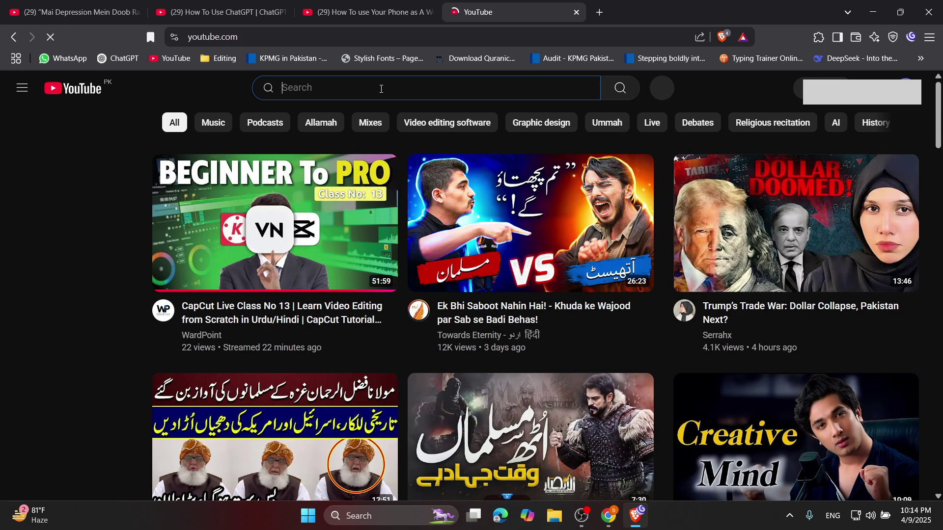
left_click(381, 89)
type("WardPoi")
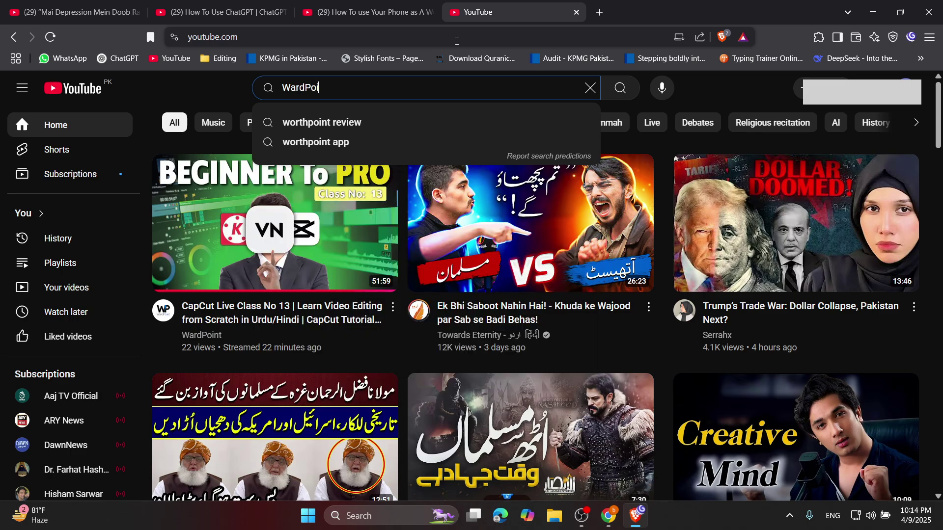
type("nt")
key("Return")
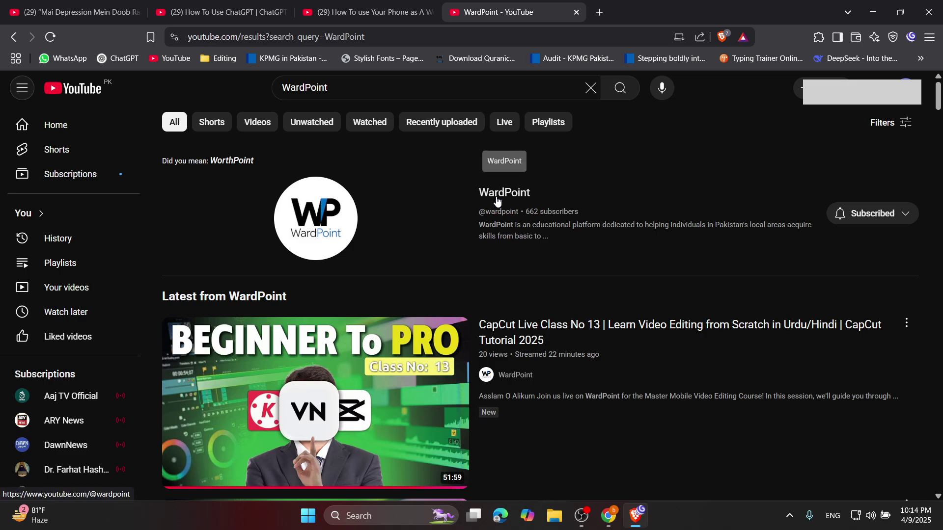
Step: Open the full VU LMS playlist from the WardPoint channel's playlists
left_click(495, 195)
left_click(401, 355)
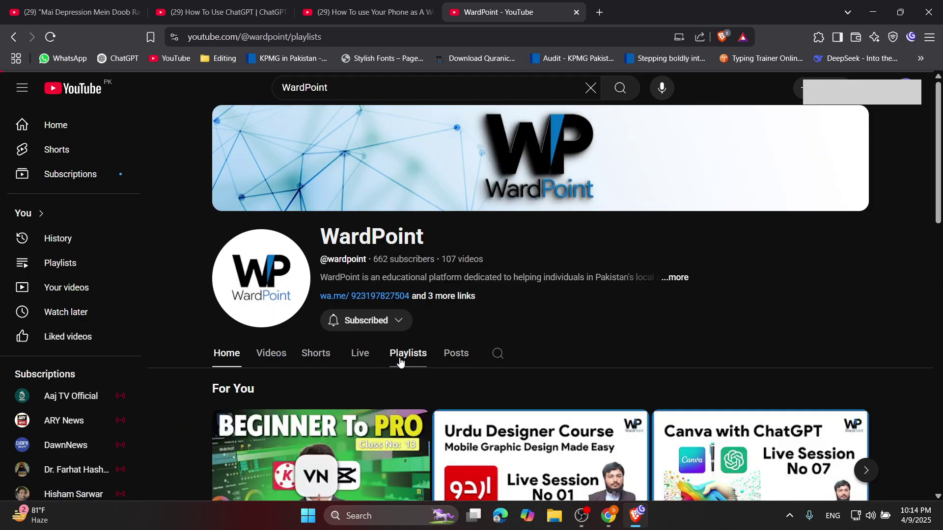
scroll(406, 353, "down", 6)
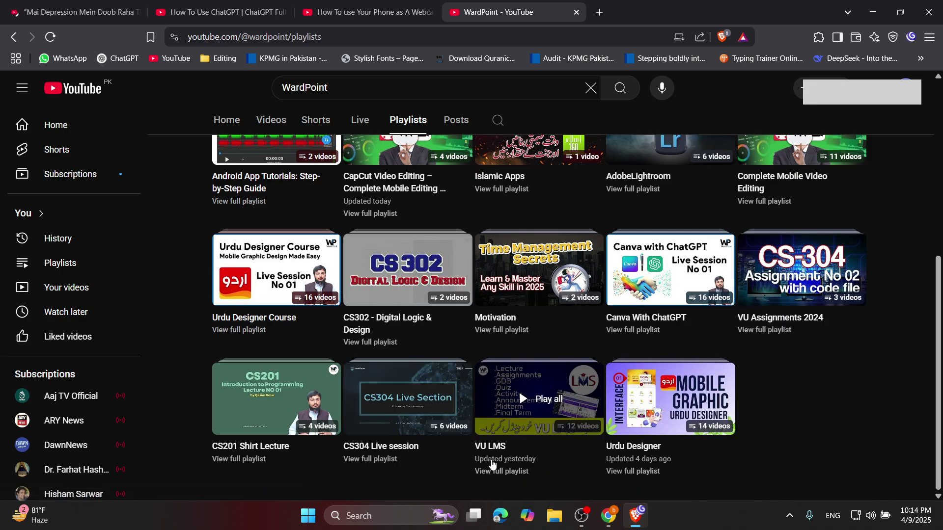
left_click(501, 472)
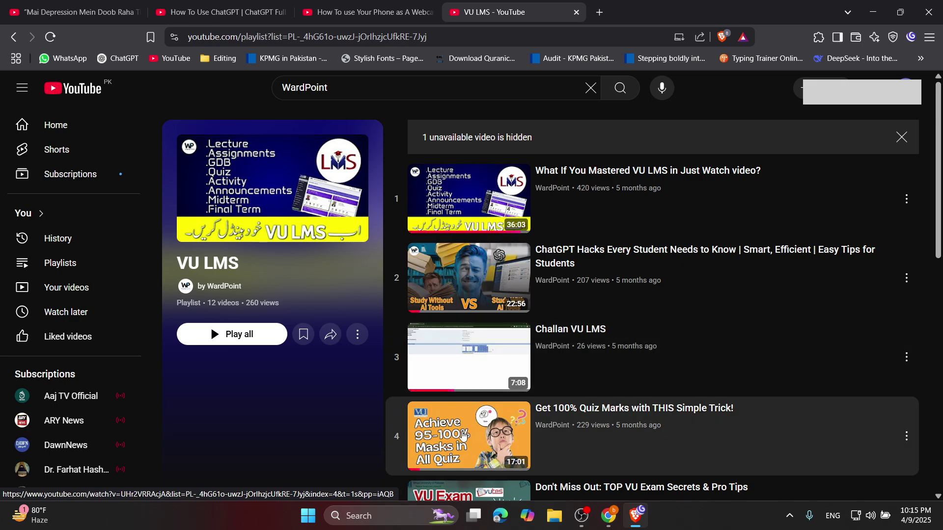
Step: Look through all the videos in the VU LMS playlist, from the first entry to the last
scroll(475, 437, "down", 2)
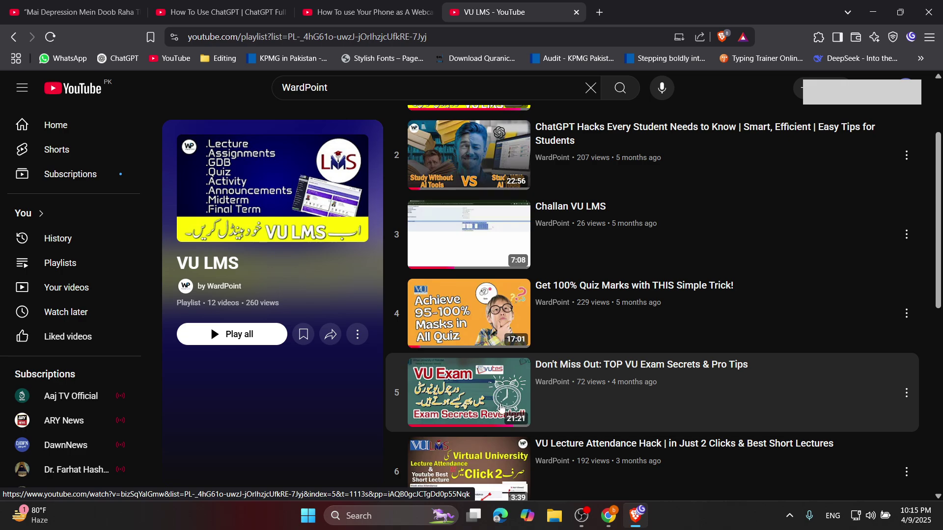
scroll(488, 397, "down", 3)
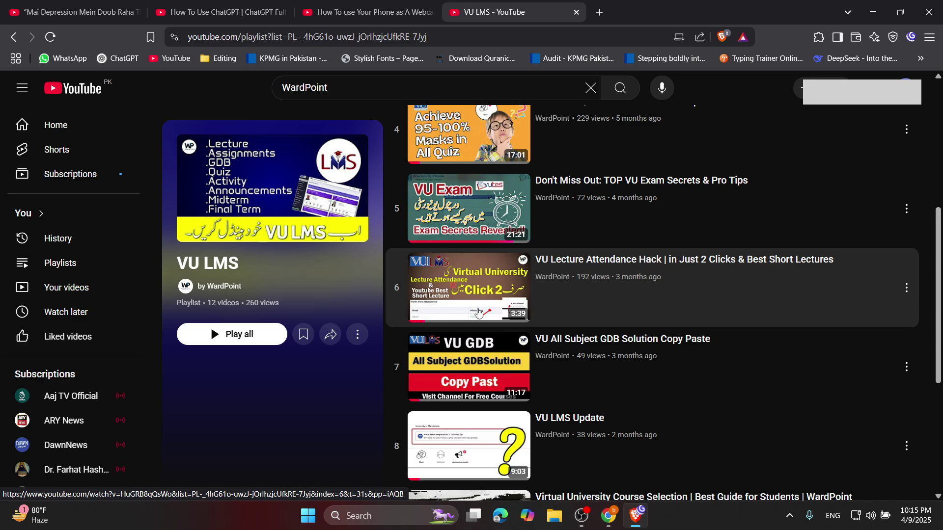
scroll(471, 304, "down", 2)
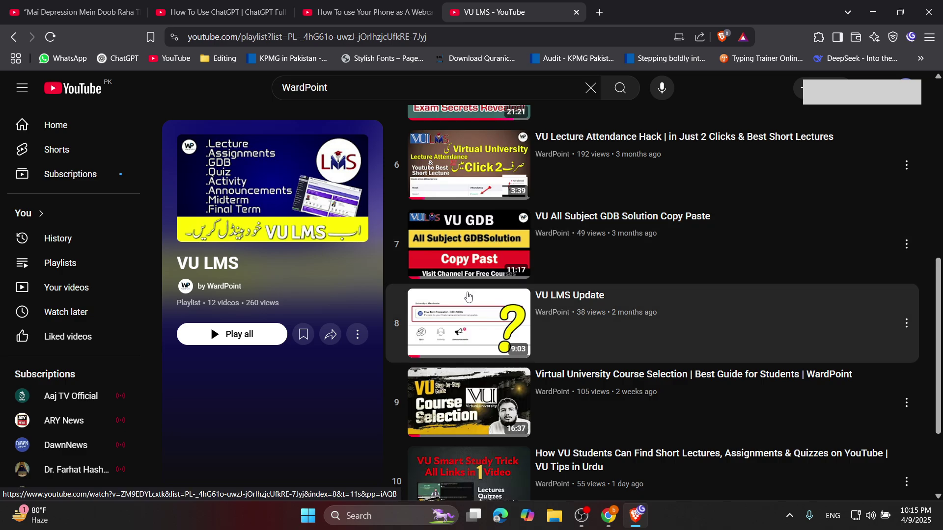
scroll(473, 357, "down", 1)
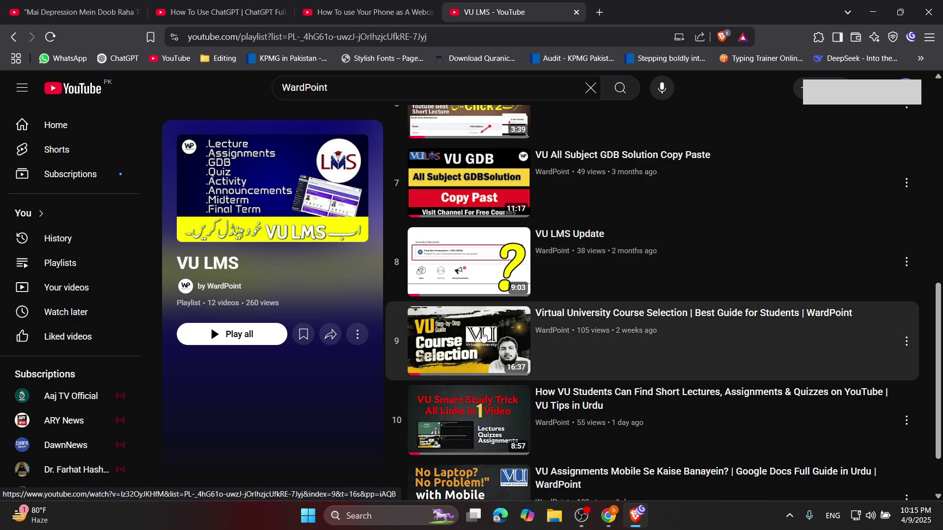
scroll(474, 344, "down", 1)
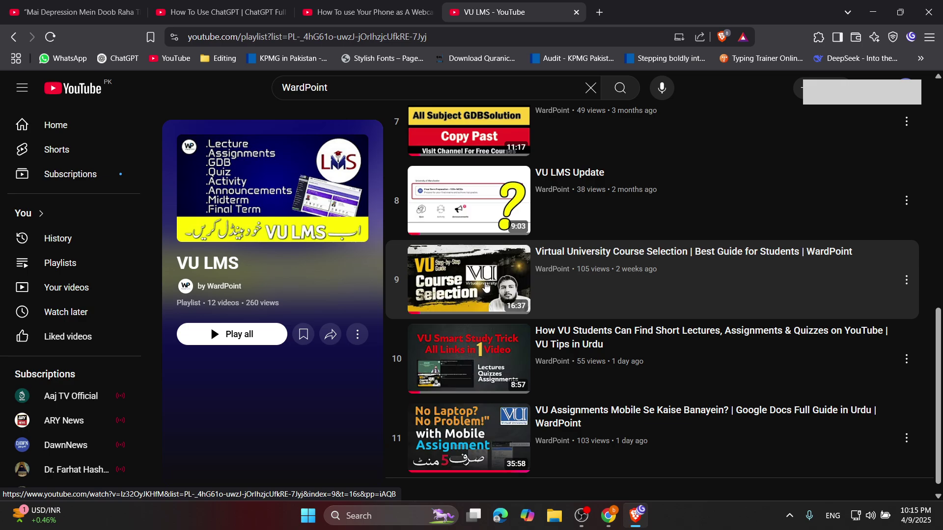
scroll(471, 275, "down", 1)
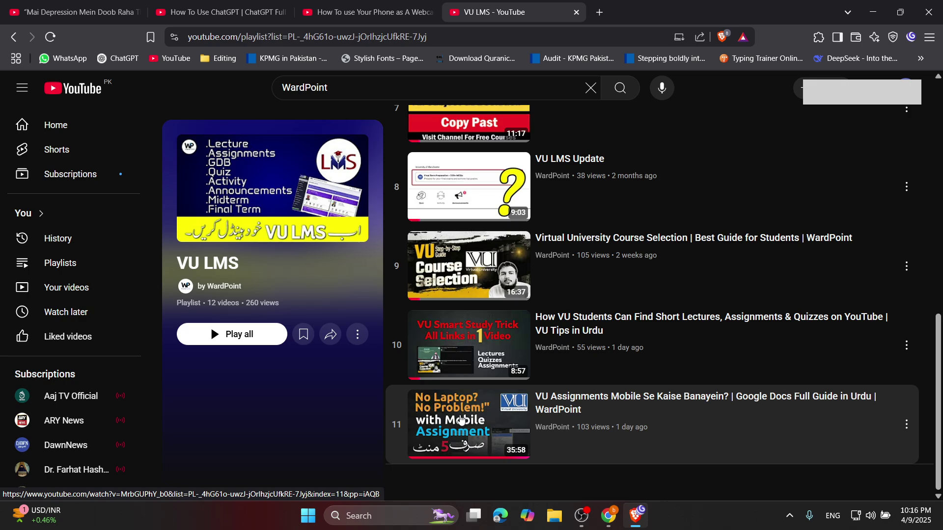
scroll(460, 417, "up", 15)
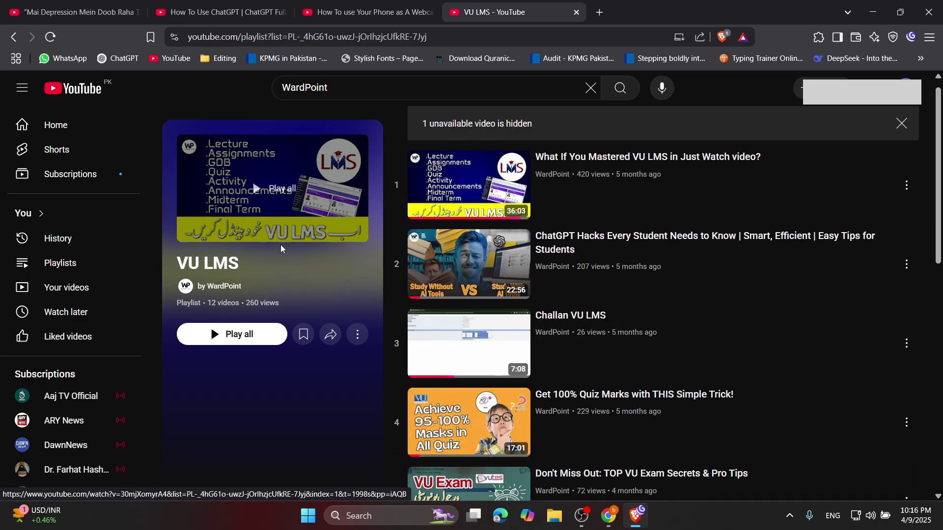
Step: Return to the WardPoint channel page, view its description and contact links, and close the details
left_click(228, 289)
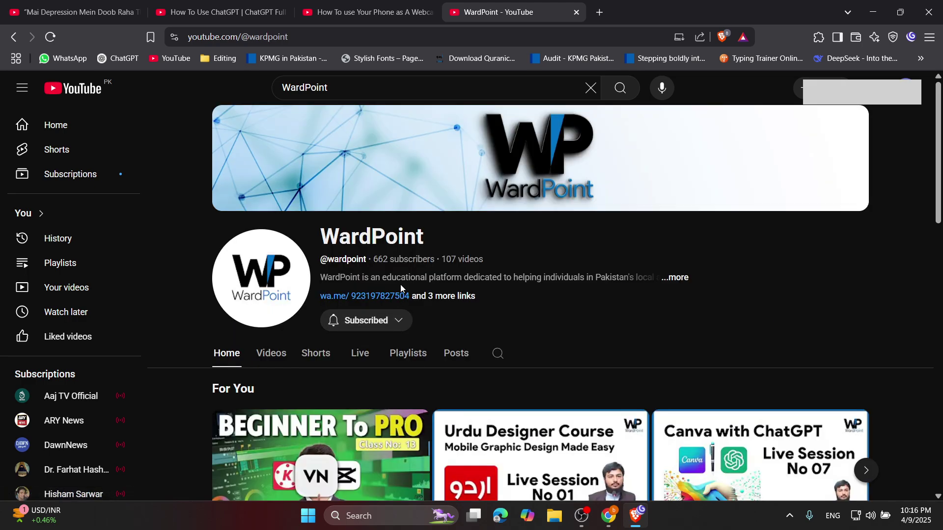
left_click(444, 297)
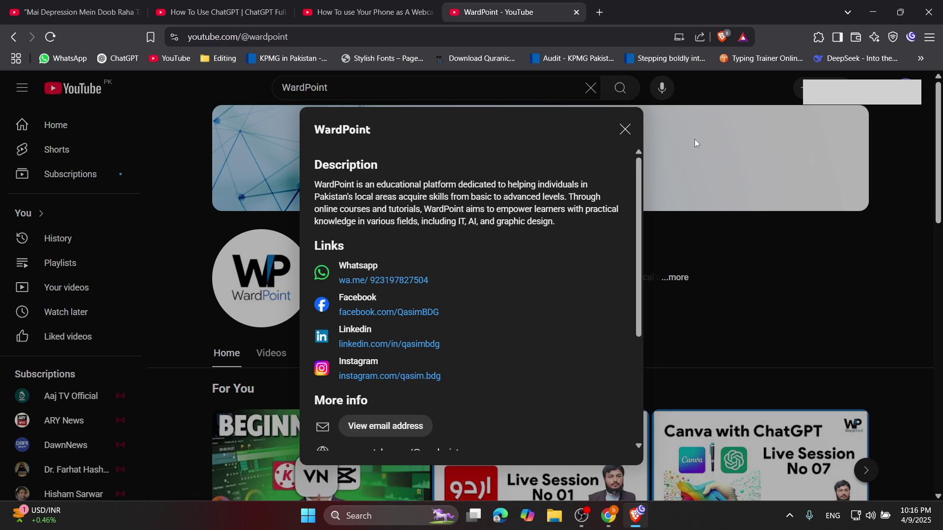
left_click(626, 130)
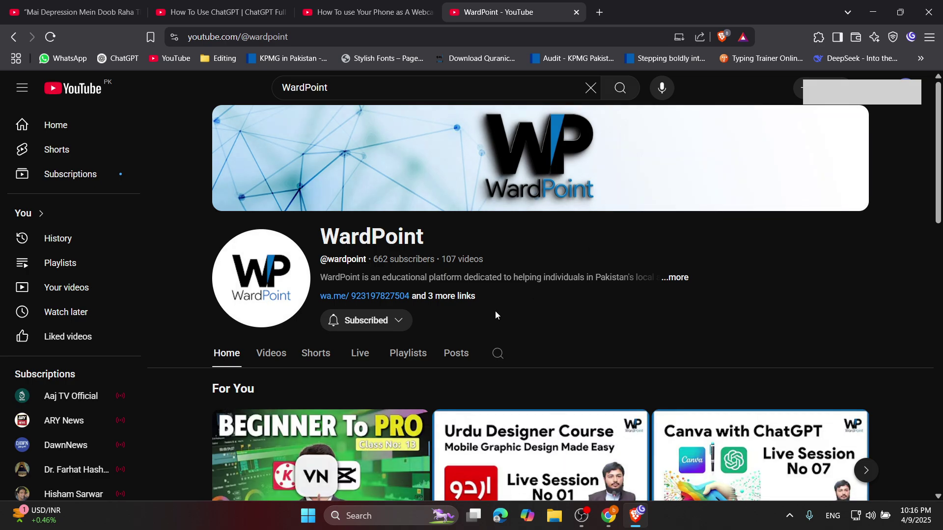
scroll(495, 314, "down", 10)
scroll(502, 317, "up", 10)
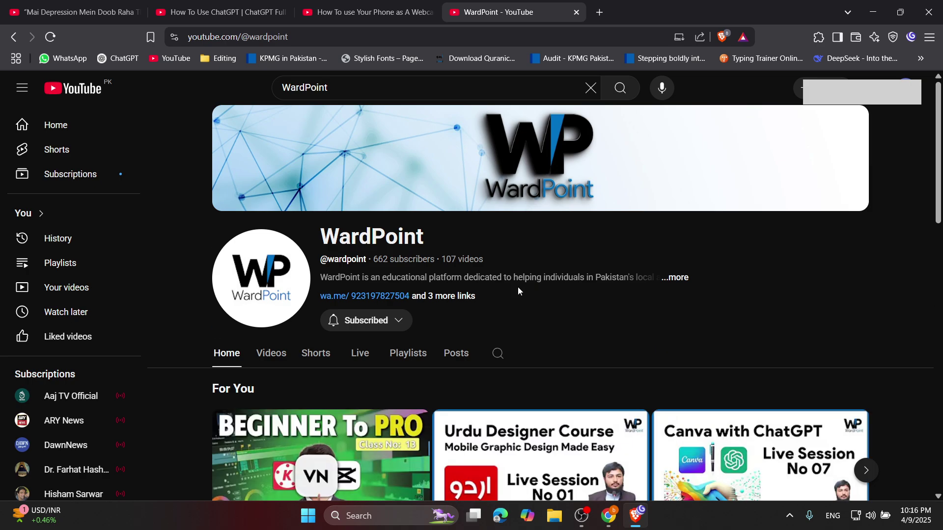